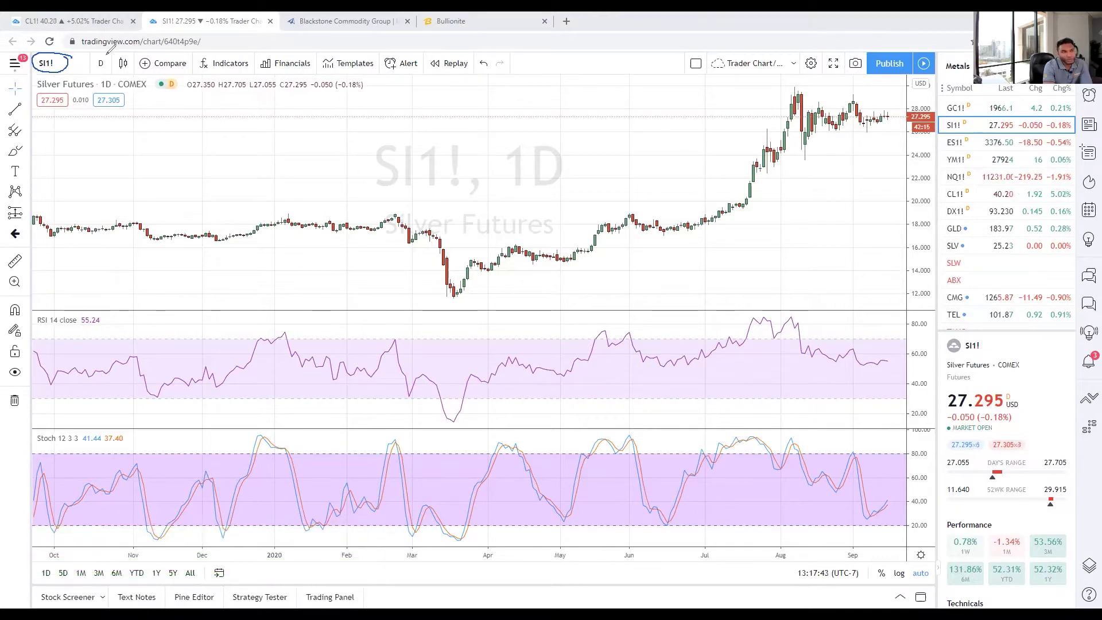
# - Circle the chart's D interval and the RSI and Stoch indicator labels in blue ink
pyautogui.moveTo(109, 49); pyautogui.dragTo(102, 71)
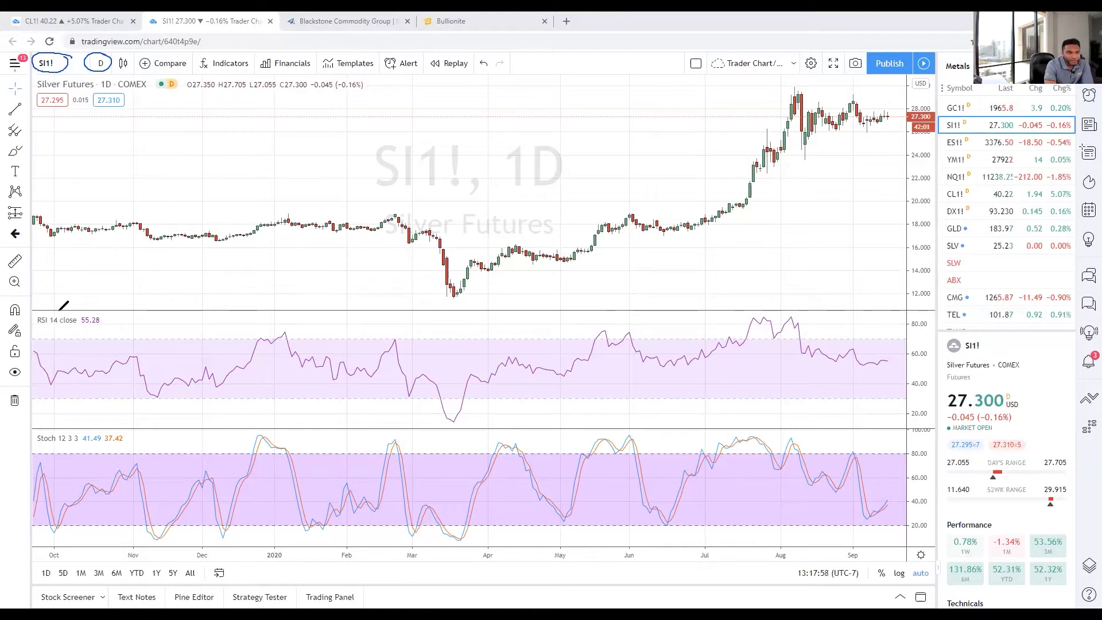
pyautogui.moveTo(67, 334); pyautogui.dragTo(64, 306)
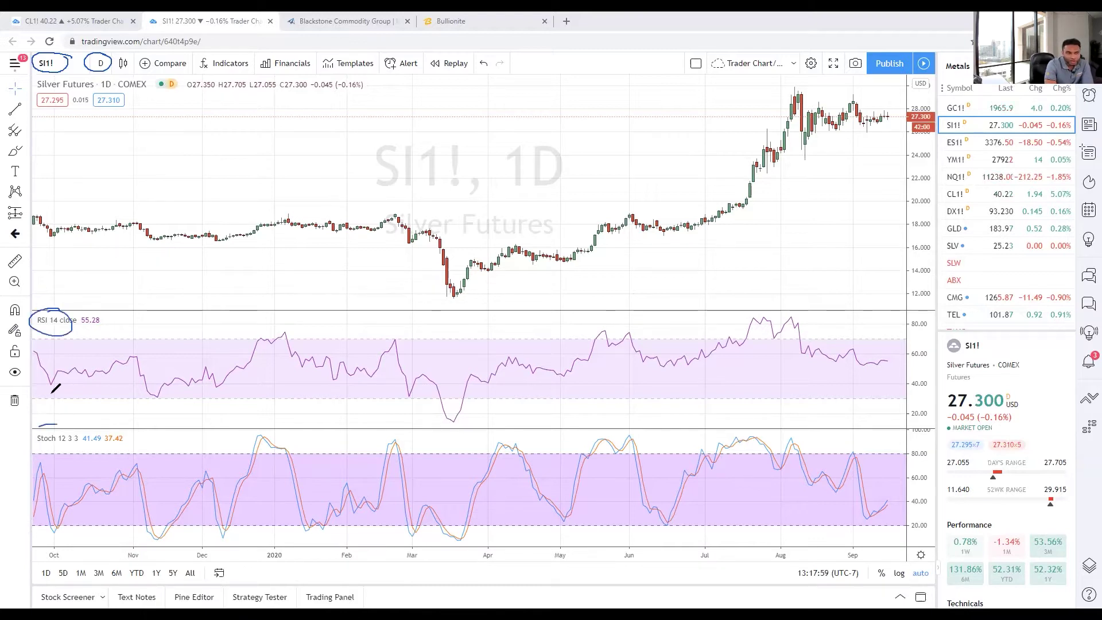
pyautogui.moveTo(57, 425); pyautogui.dragTo(60, 426)
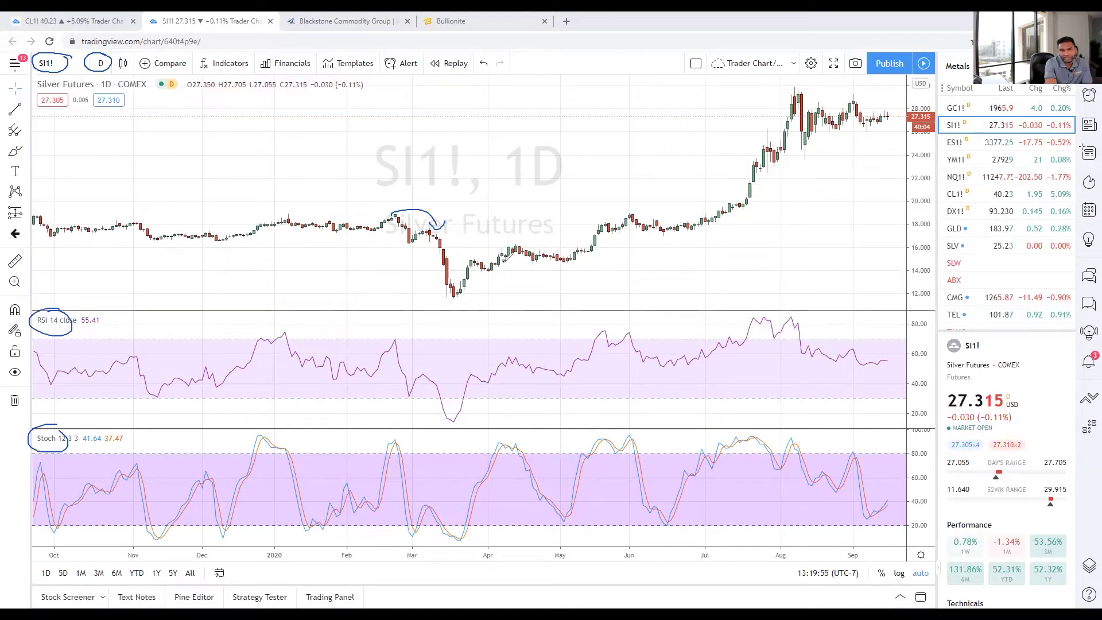
# - Trace curves under the April–July price bases and mark horizontal lines near 20.000 and at the August high
pyautogui.moveTo(503, 259)
pyautogui.mouseDown()
pyautogui.moveTo(572, 270)
pyautogui.moveTo(635, 225)
pyautogui.moveTo(684, 238)
pyautogui.mouseUp()
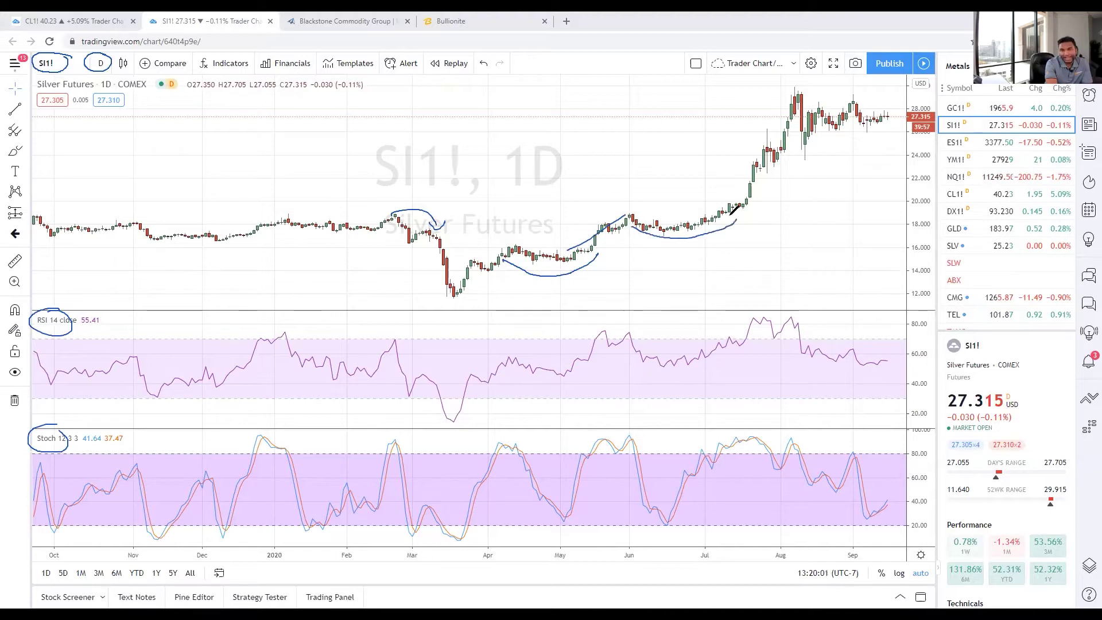
pyautogui.moveTo(715, 199); pyautogui.dragTo(716, 198)
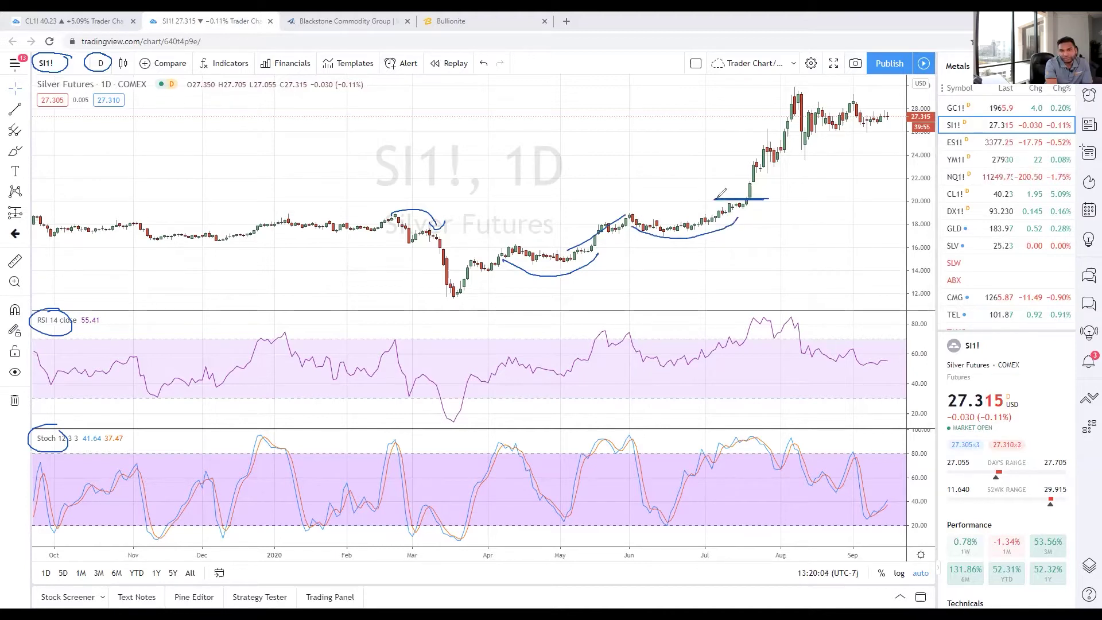
pyautogui.moveTo(783, 86); pyautogui.dragTo(806, 86)
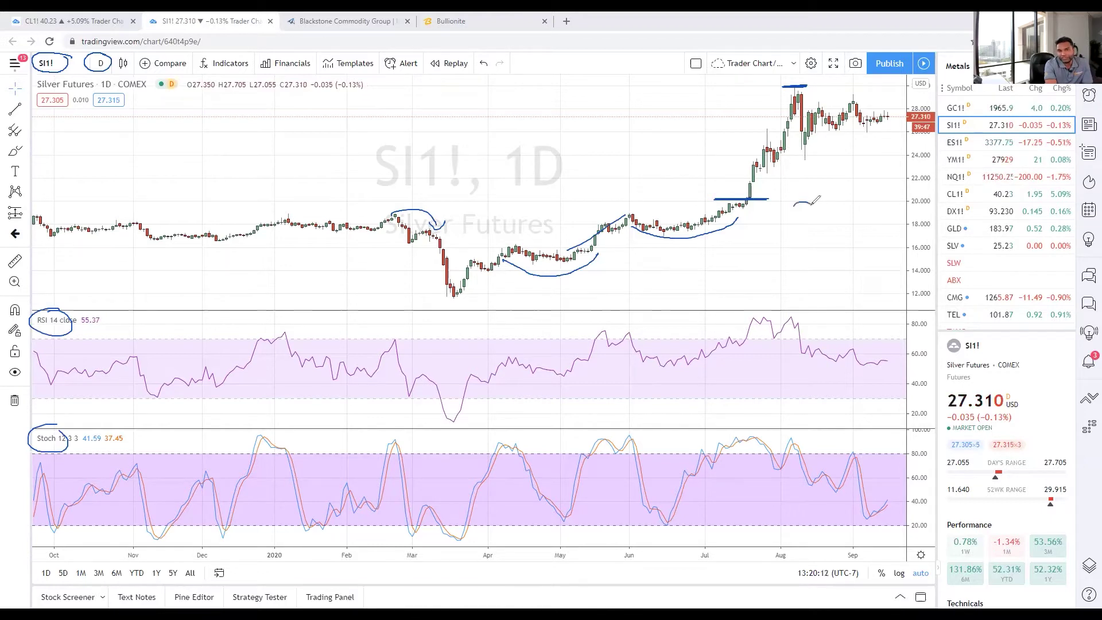
# - Handwrite a note beside the rally reading "50%" with two more lines, underlining the last one about 4 weeks
pyautogui.moveTo(789, 224)
pyautogui.mouseDown()
pyautogui.moveTo(842, 211)
pyautogui.moveTo(883, 261)
pyautogui.moveTo(940, 246)
pyautogui.mouseUp()
pyautogui.moveTo(809, 270)
pyautogui.mouseDown()
pyautogui.moveTo(820, 281)
pyautogui.moveTo(909, 271)
pyautogui.mouseUp()
pyautogui.moveTo(794, 307); pyautogui.dragTo(914, 296)
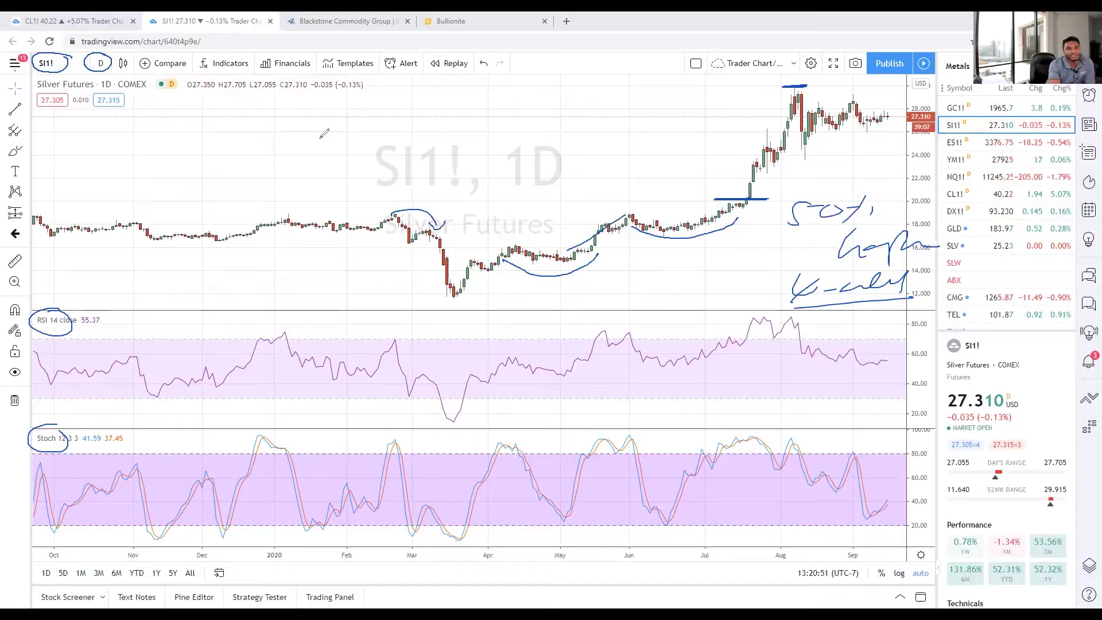
# - Handwrite "16 – 19" above the early price action, mark the steps of the rally, and clear all ink
pyautogui.moveTo(306, 132); pyautogui.dragTo(291, 157)
pyautogui.moveTo(319, 138)
pyautogui.mouseDown()
pyautogui.moveTo(305, 152)
pyautogui.moveTo(349, 153)
pyautogui.mouseUp()
pyautogui.moveTo(377, 137); pyautogui.dragTo(378, 156)
pyautogui.moveTo(419, 138)
pyautogui.mouseDown()
pyautogui.moveTo(390, 150)
pyautogui.moveTo(388, 175)
pyautogui.mouseUp()
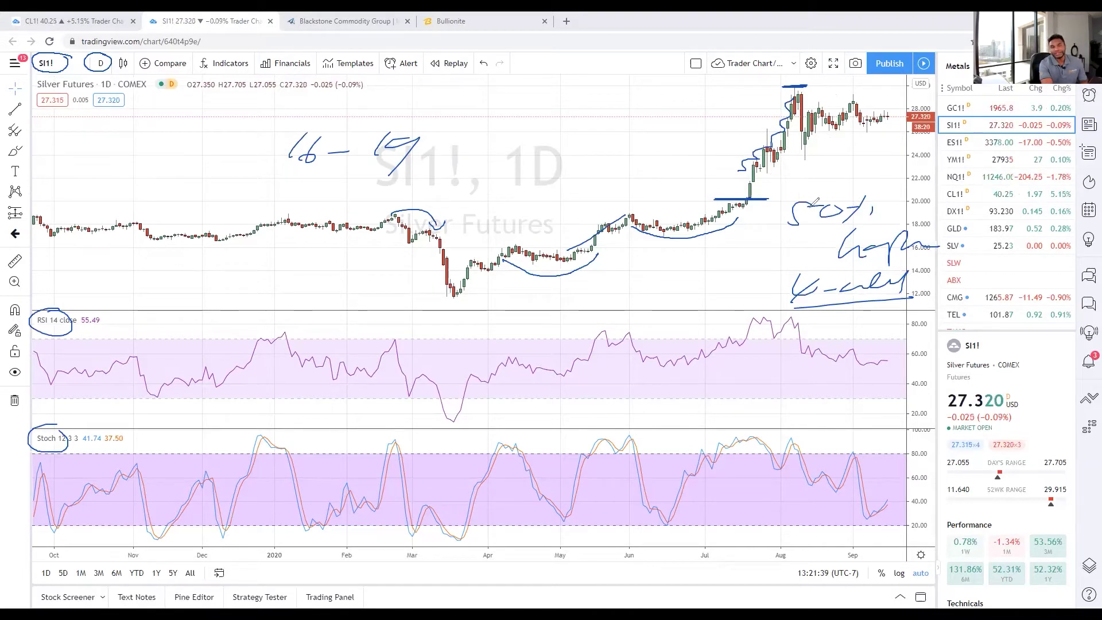
pyautogui.press('e')
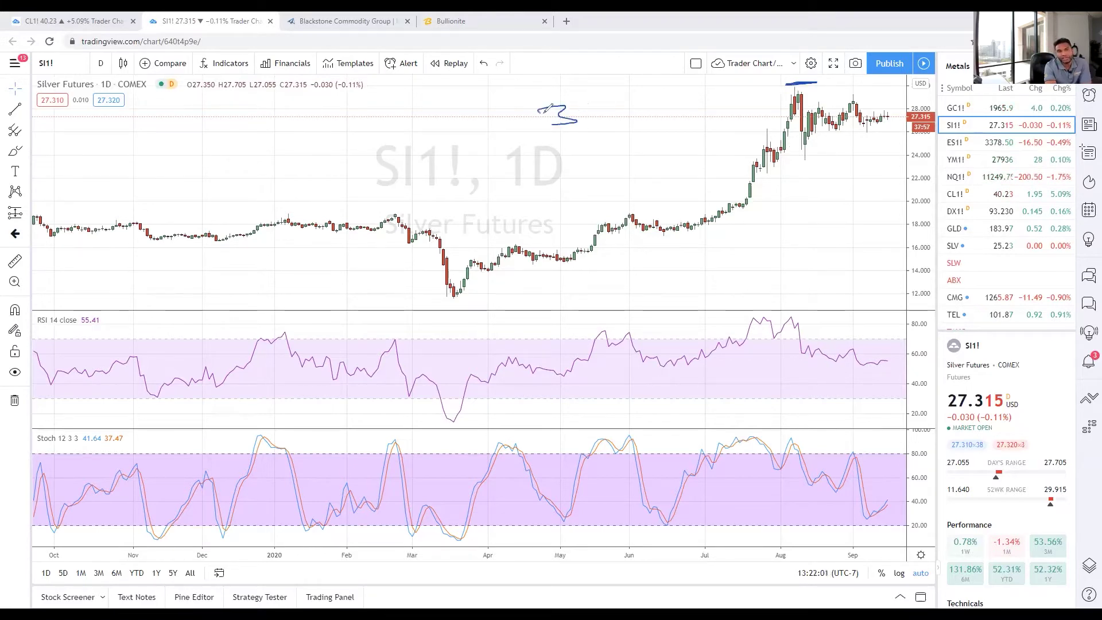
# - Handwrite an underlined "$30" above the price action, with "whole" and "II" below it
pyautogui.moveTo(600, 107); pyautogui.dragTo(597, 108)
pyautogui.moveTo(520, 109)
pyautogui.mouseDown()
pyautogui.moveTo(537, 105)
pyautogui.moveTo(524, 122)
pyautogui.moveTo(604, 123)
pyautogui.mouseUp()
pyautogui.moveTo(478, 148)
pyautogui.mouseDown()
pyautogui.moveTo(472, 161)
pyautogui.moveTo(560, 140)
pyautogui.mouseUp()
pyautogui.moveTo(647, 130)
pyautogui.mouseDown()
pyautogui.moveTo(637, 149)
pyautogui.moveTo(667, 130)
pyautogui.mouseUp()
pyautogui.moveTo(634, 148); pyautogui.dragTo(666, 145)
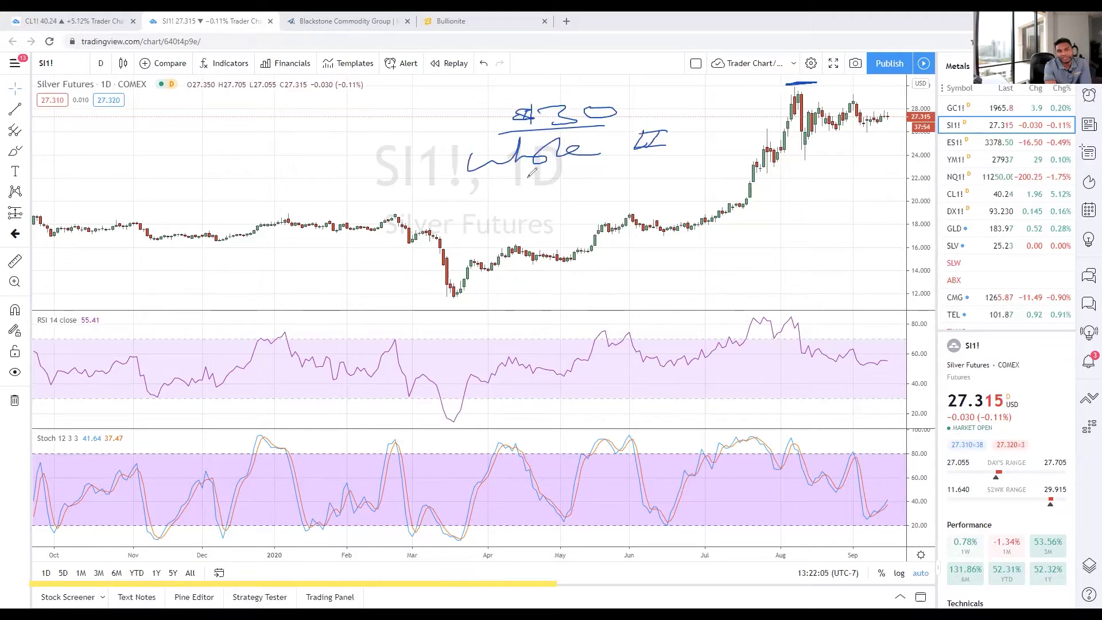
# - Add an underlined third line to the handwritten note, directly below "whole"
pyautogui.moveTo(524, 180); pyautogui.dragTo(512, 198)
pyautogui.moveTo(532, 176); pyautogui.dragTo(550, 184)
pyautogui.moveTo(543, 175)
pyautogui.mouseDown()
pyautogui.moveTo(539, 194)
pyautogui.moveTo(619, 167)
pyautogui.mouseUp()
pyautogui.moveTo(512, 196); pyautogui.dragTo(599, 185)
pyautogui.moveTo(617, 172); pyautogui.dragTo(640, 181)
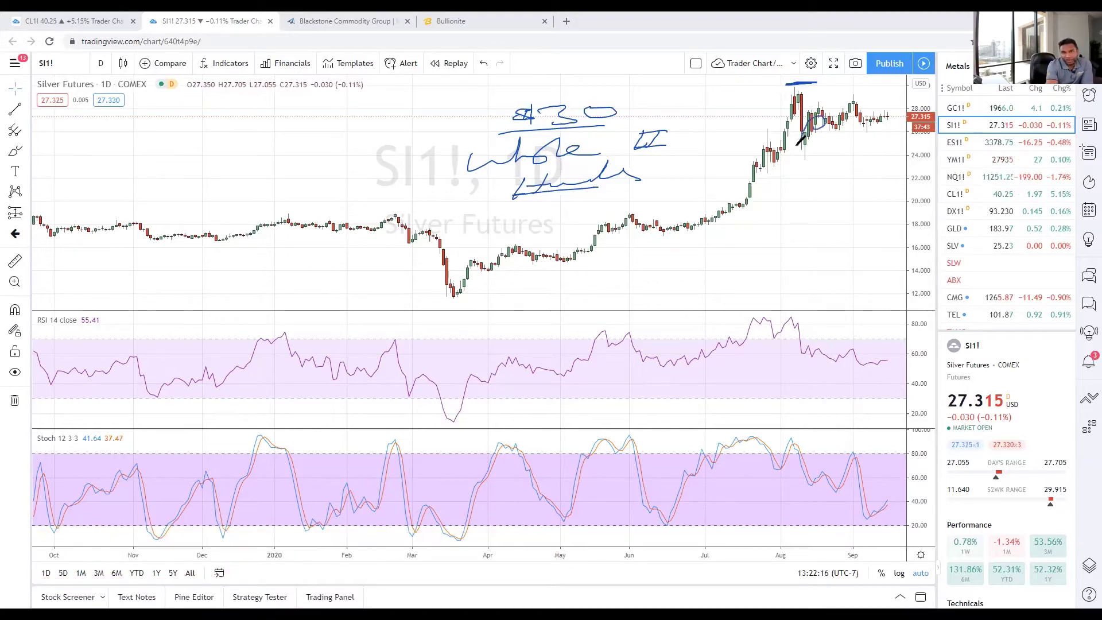
# - Loop over the August–September and June sideways ranges, draw an arrow up the July rally, and clear the ink
pyautogui.moveTo(823, 117)
pyautogui.mouseDown()
pyautogui.moveTo(819, 127)
pyautogui.moveTo(874, 117)
pyautogui.mouseUp()
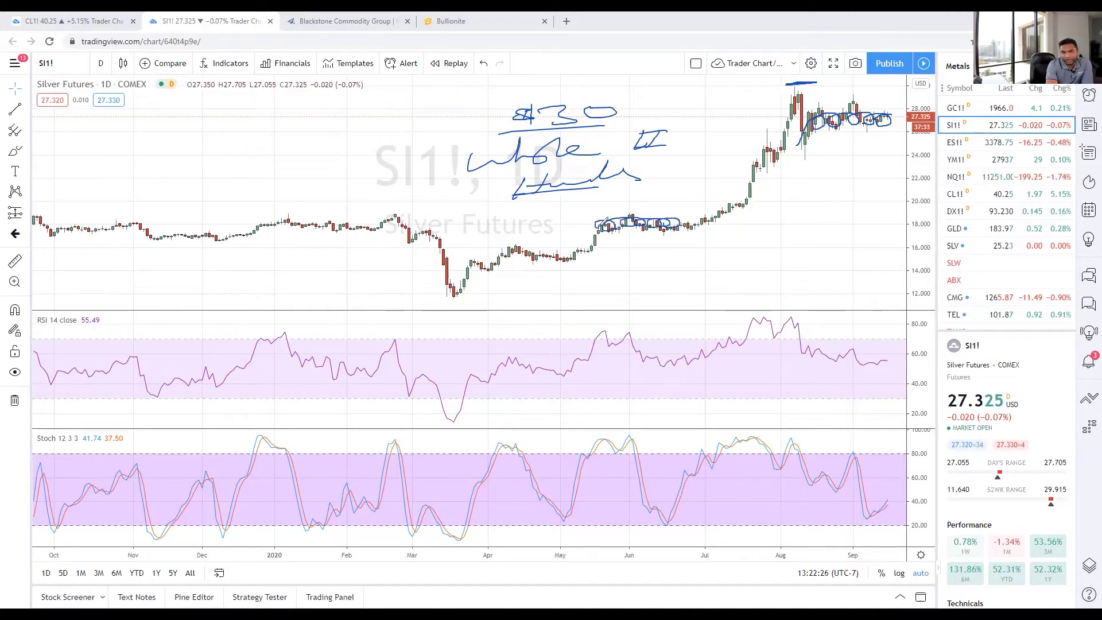
pyautogui.moveTo(705, 217); pyautogui.dragTo(776, 123)
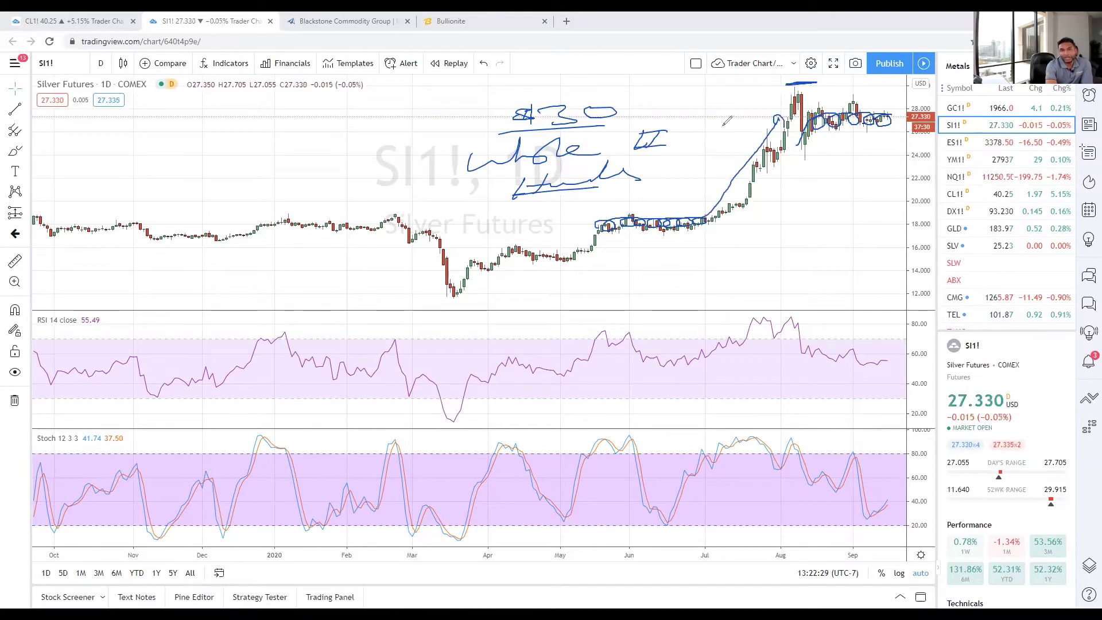
pyautogui.press('e')
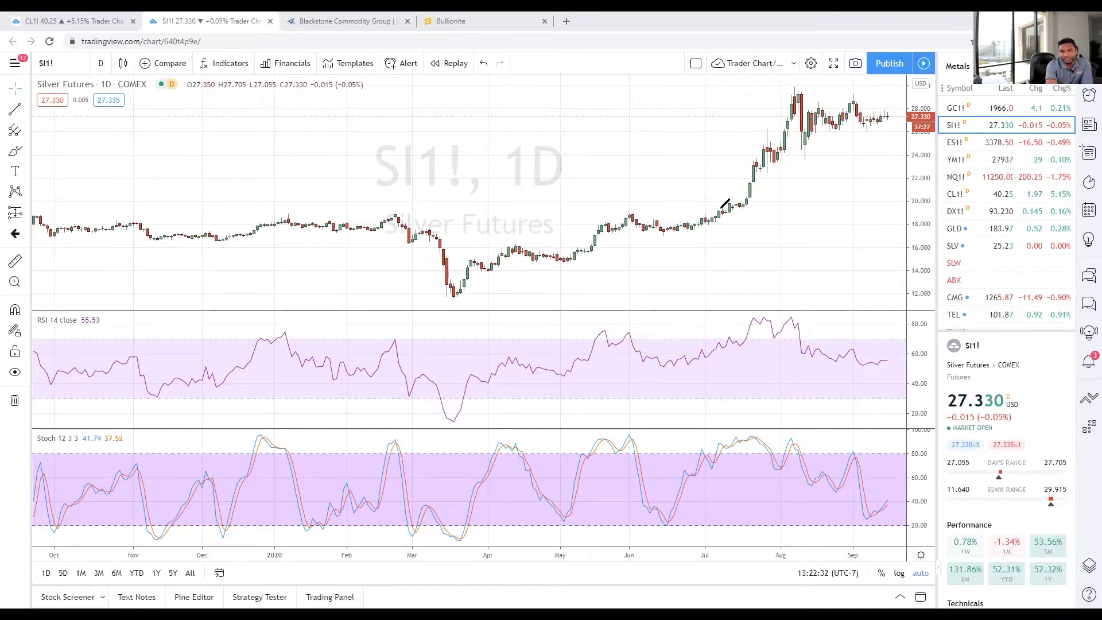
# - Outline the July rally and the narrowing pennant after it, clear the ink, and mark the consolidation again
pyautogui.moveTo(715, 212)
pyautogui.mouseDown()
pyautogui.moveTo(786, 107)
pyautogui.moveTo(812, 93)
pyautogui.moveTo(900, 109)
pyautogui.mouseUp()
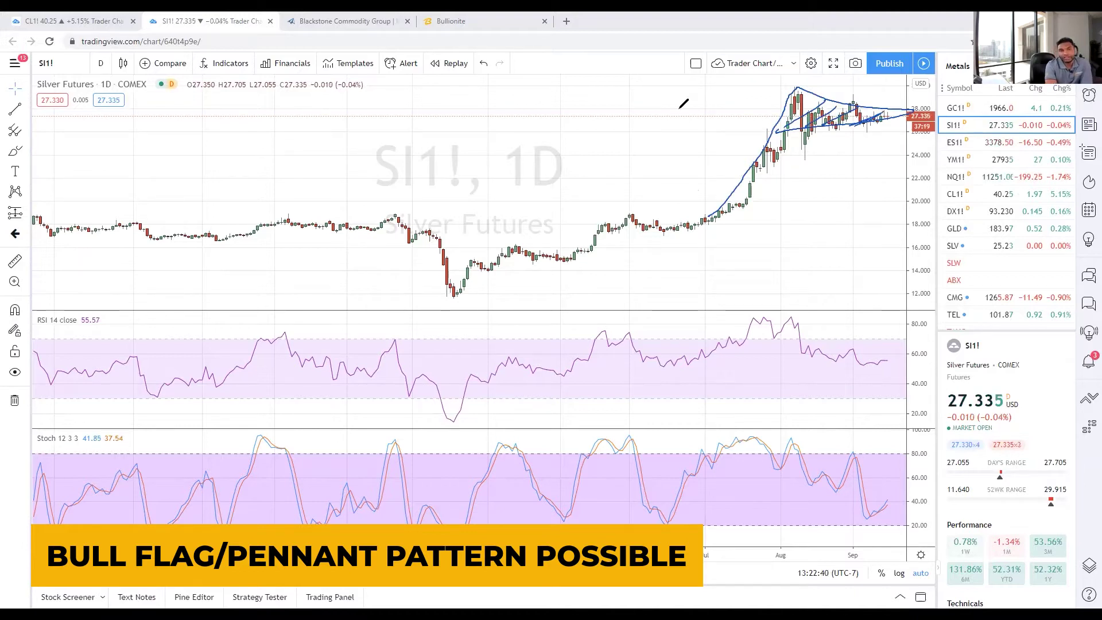
pyautogui.hotkey('ctrl', 'alt', 'h')
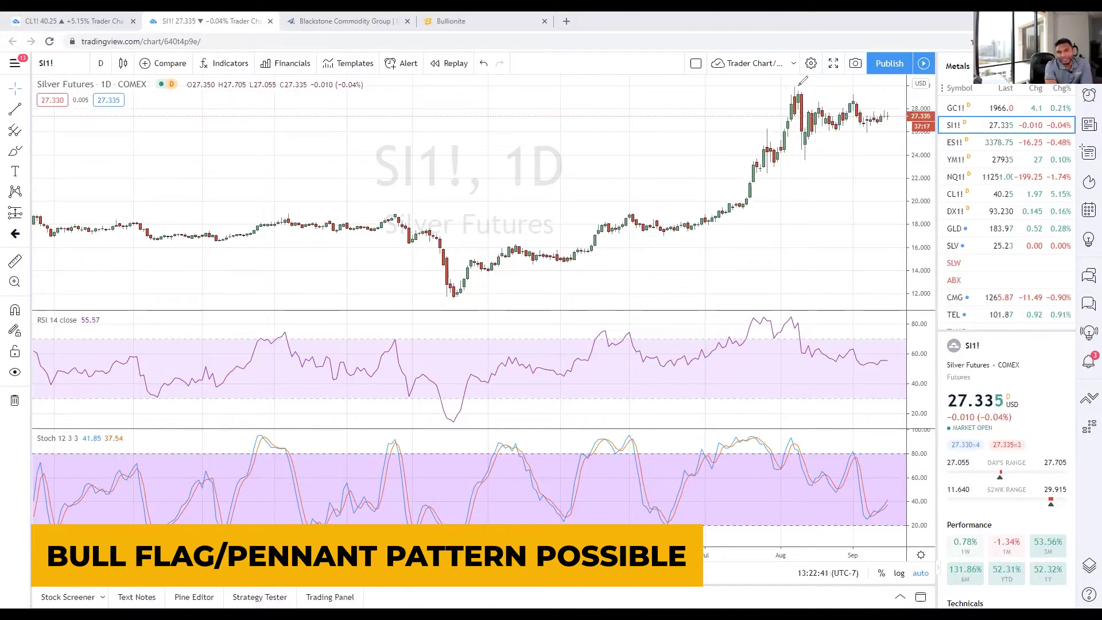
pyautogui.moveTo(826, 135)
pyautogui.mouseDown()
pyautogui.moveTo(797, 147)
pyautogui.moveTo(824, 105)
pyautogui.moveTo(852, 119)
pyautogui.moveTo(879, 111)
pyautogui.mouseUp()
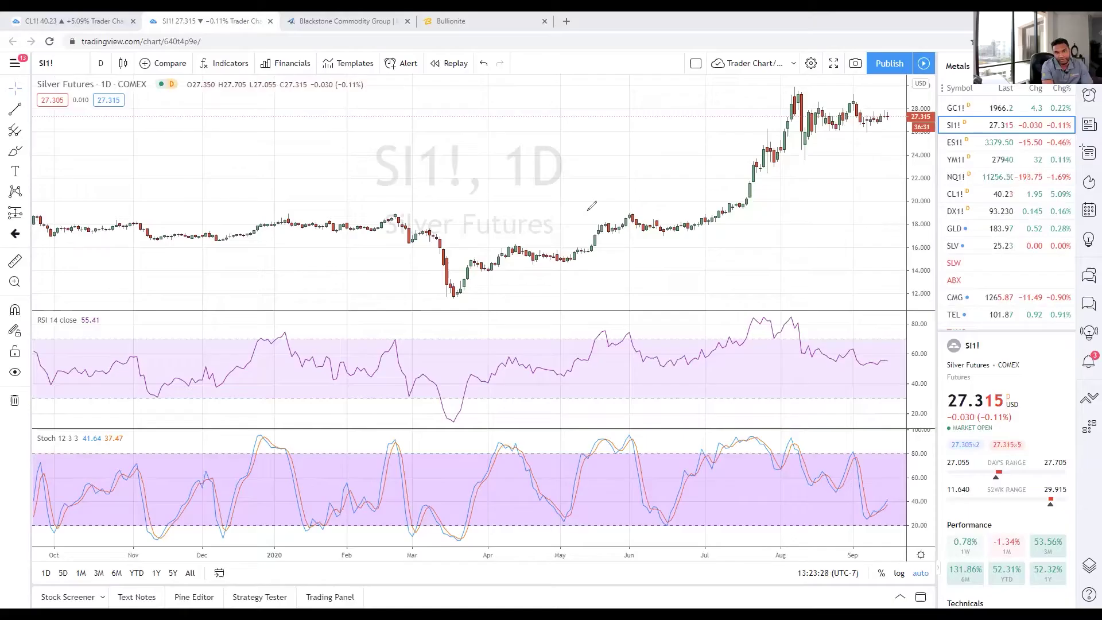
# - Mark the late-July pullback lows near 22.000 with an arrow and the swing high above them, and clear the ink
pyautogui.moveTo(765, 191)
pyautogui.mouseDown()
pyautogui.moveTo(774, 185)
pyautogui.moveTo(754, 189)
pyautogui.mouseUp()
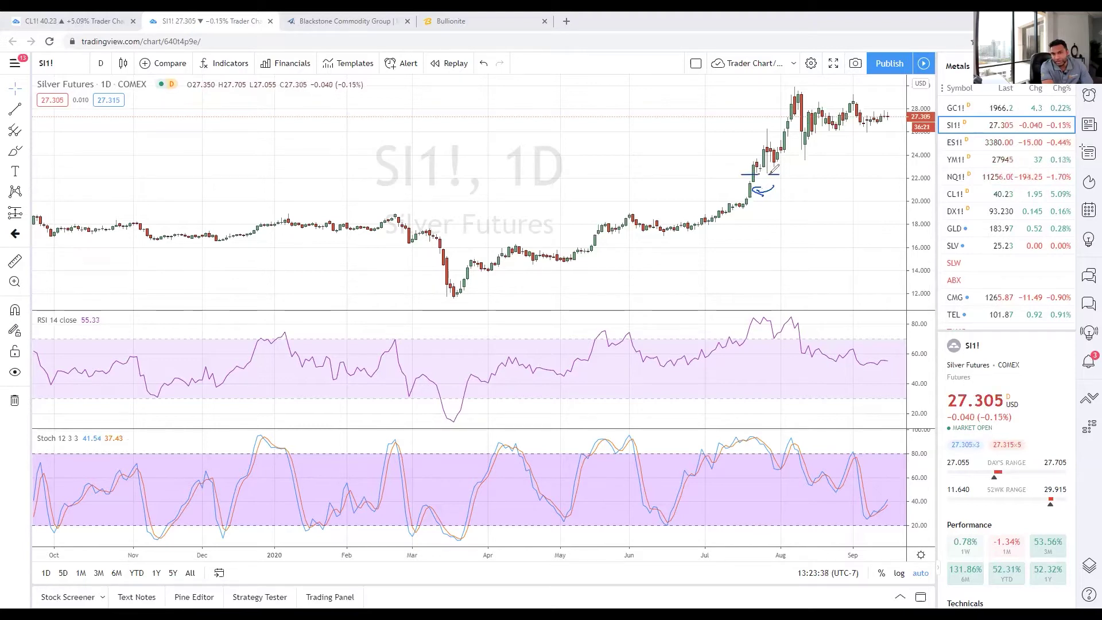
pyautogui.moveTo(761, 129); pyautogui.dragTo(778, 128)
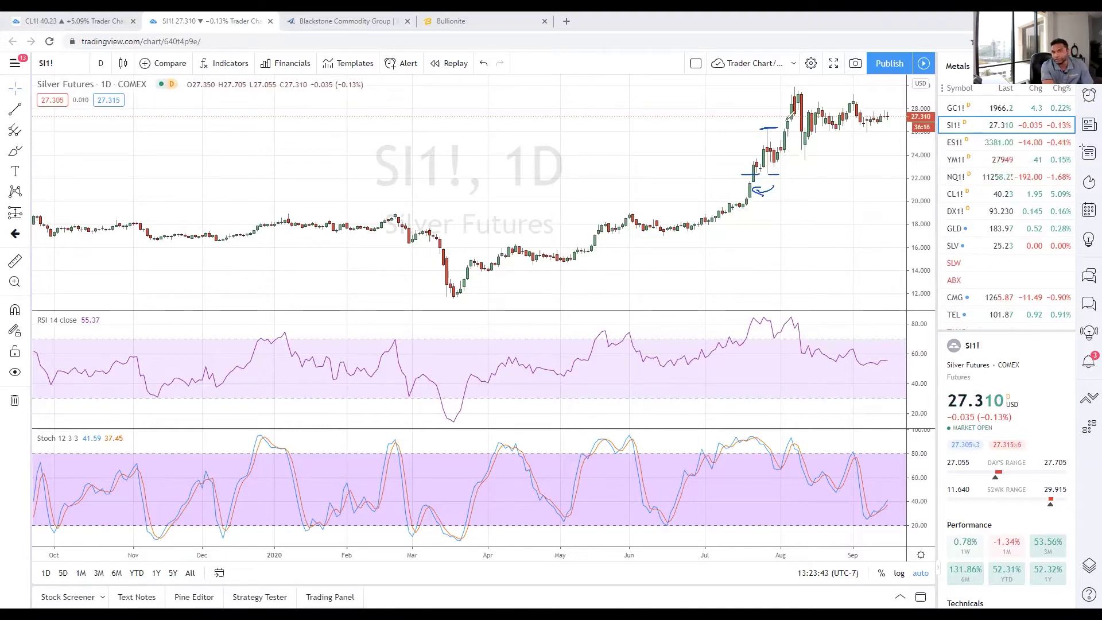
pyautogui.press('e')
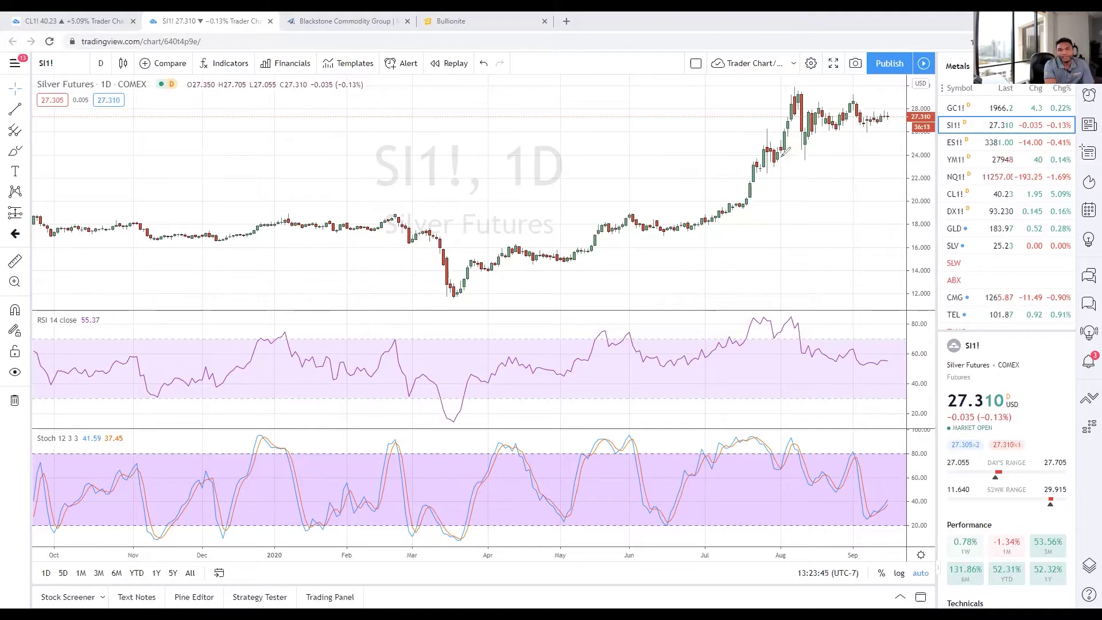
# - Mark the late-July base near 24.000 and the August high with short horizontal lines, and remove them
pyautogui.moveTo(774, 87); pyautogui.dragTo(798, 87)
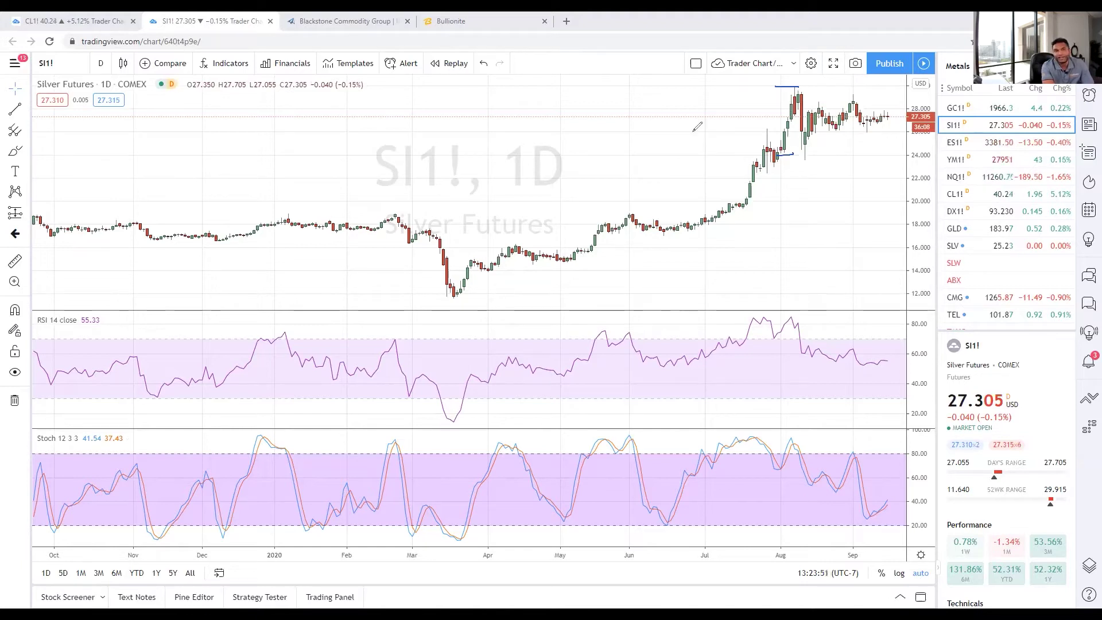
pyautogui.hotkey('ctrl', 'z')
pyautogui.hotkey('ctrl', 'z')
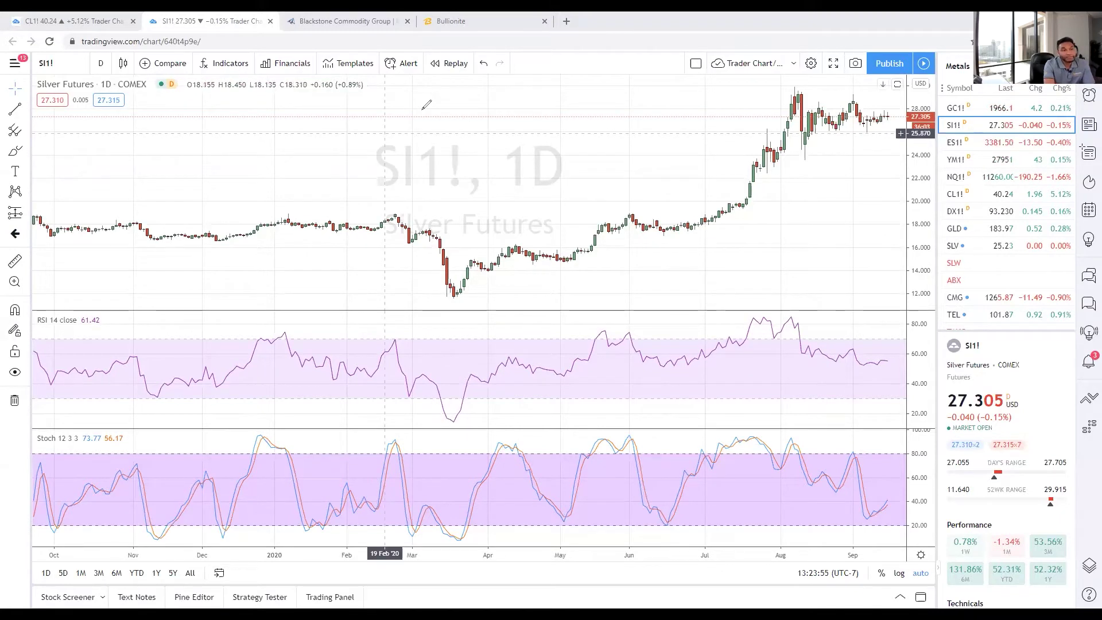
# - Switch the silver futures chart to the 1 month interval
pyautogui.click(101, 63)
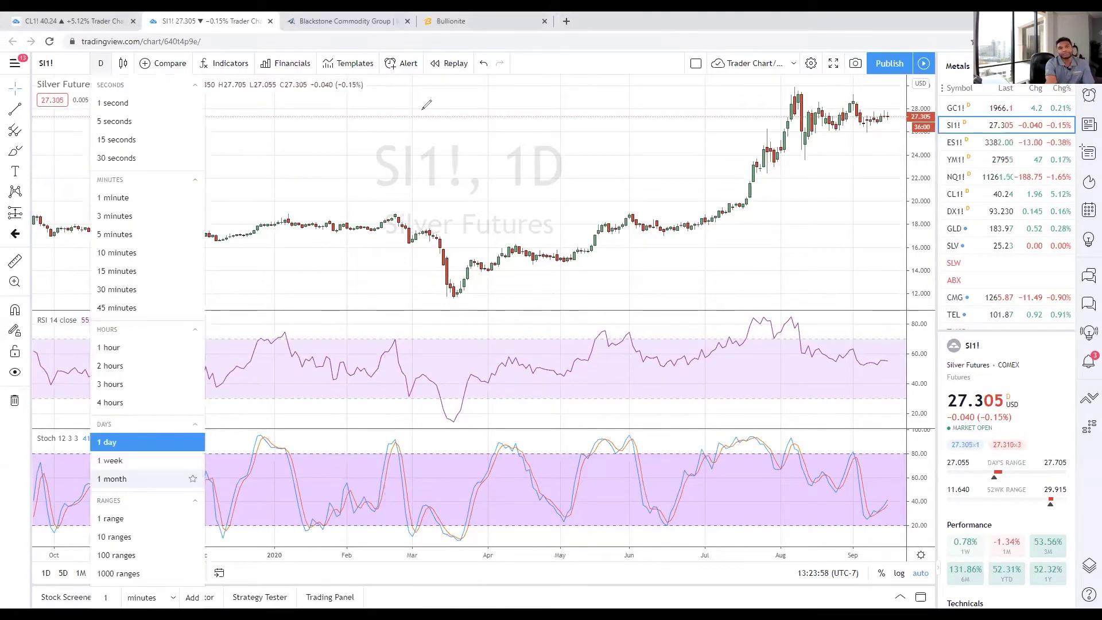
pyautogui.click(115, 479)
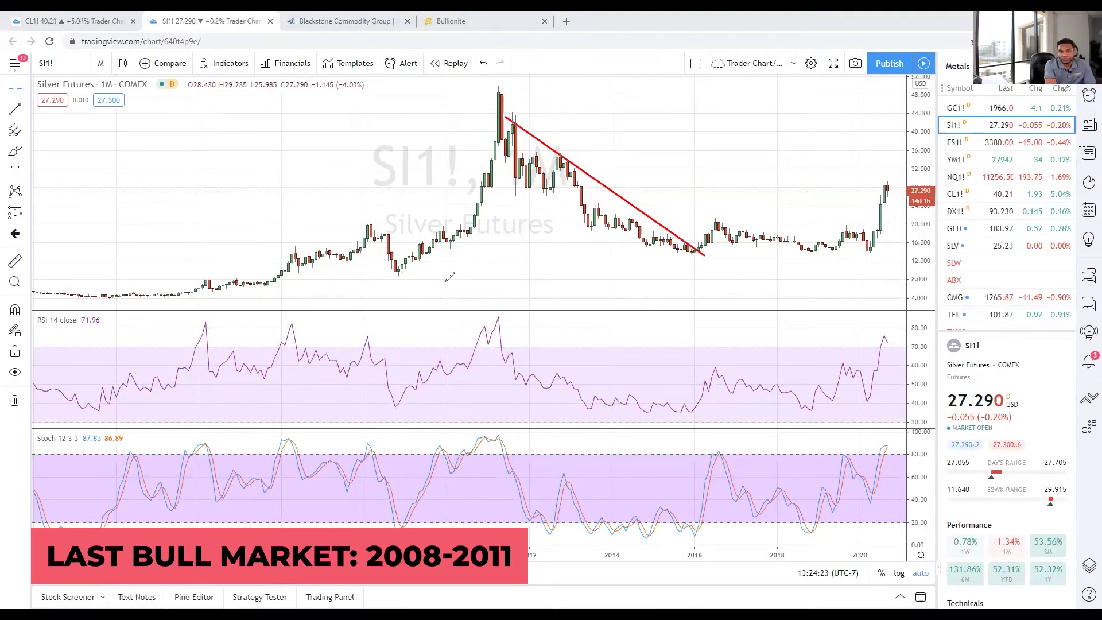
# - Mark the 2008 low as "8.5/oz" and trace the rally up to the 2011 peak, noting "49.5" beside the price axis
pyautogui.moveTo(375, 280)
pyautogui.mouseDown()
pyautogui.moveTo(498, 275)
pyautogui.moveTo(519, 294)
pyautogui.mouseUp()
pyautogui.moveTo(931, 278); pyautogui.dragTo(928, 277)
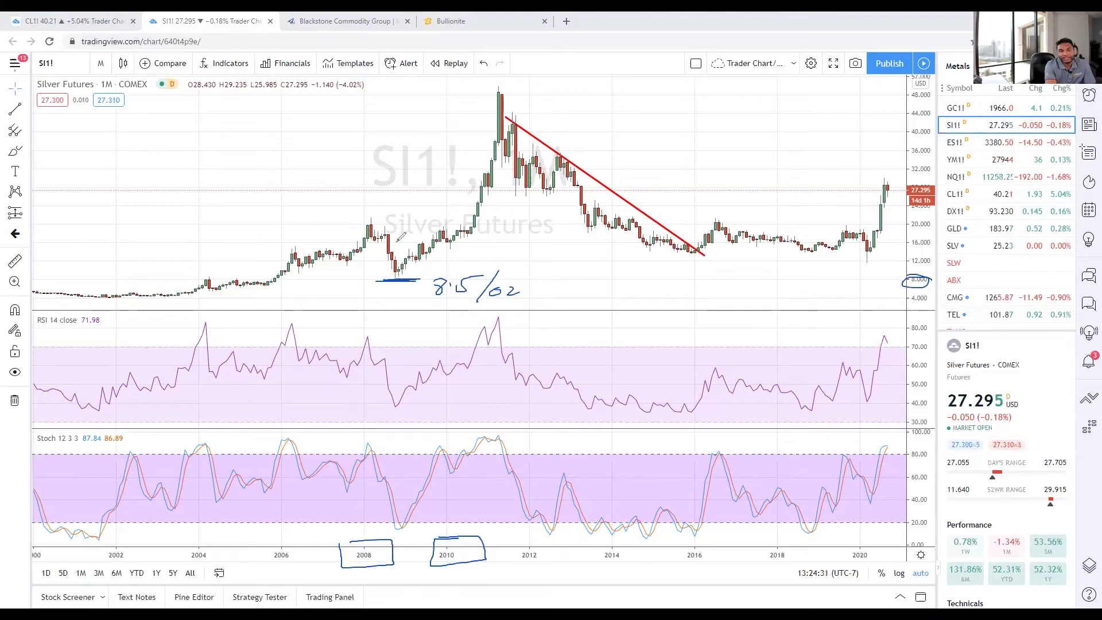
pyautogui.moveTo(412, 245); pyautogui.dragTo(496, 93)
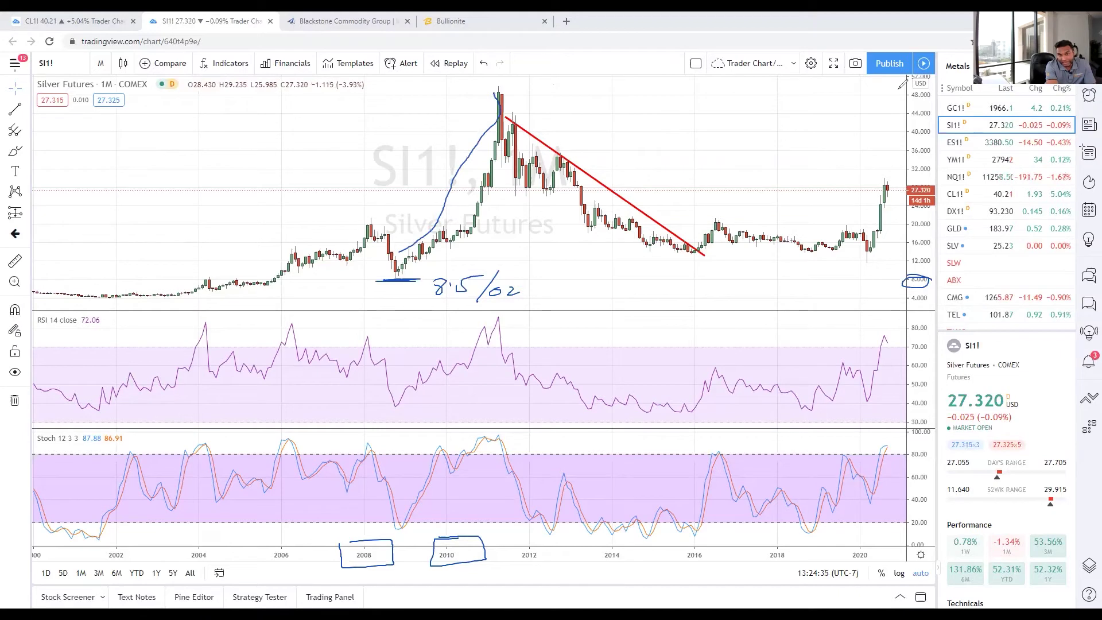
pyautogui.moveTo(815, 86)
pyautogui.mouseDown()
pyautogui.moveTo(855, 99)
pyautogui.moveTo(896, 86)
pyautogui.mouseUp()
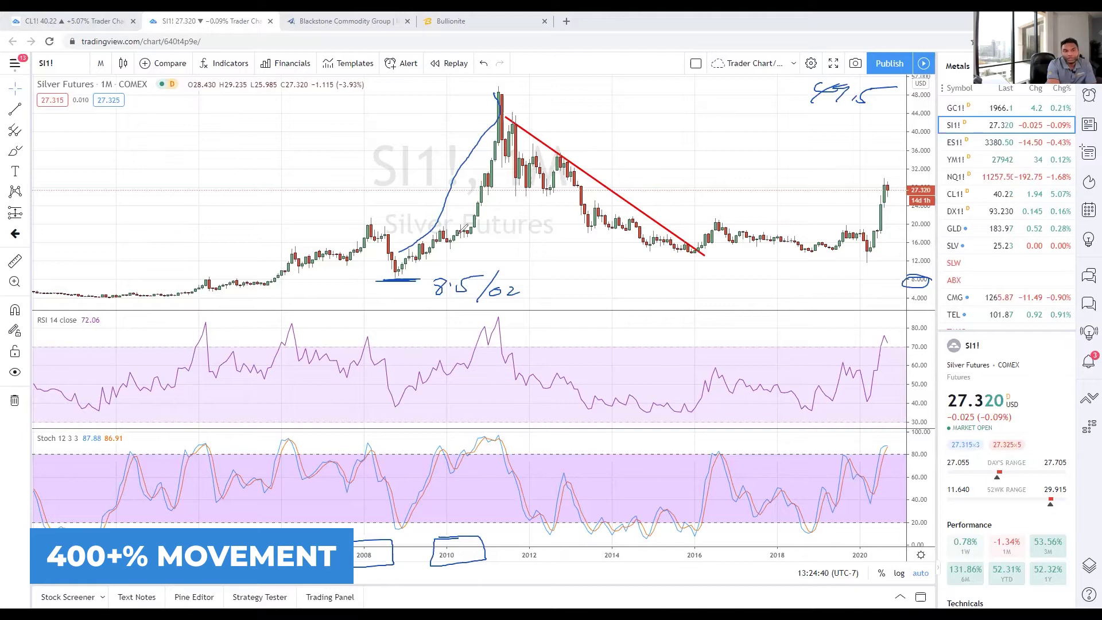
pyautogui.moveTo(443, 229); pyautogui.dragTo(496, 228)
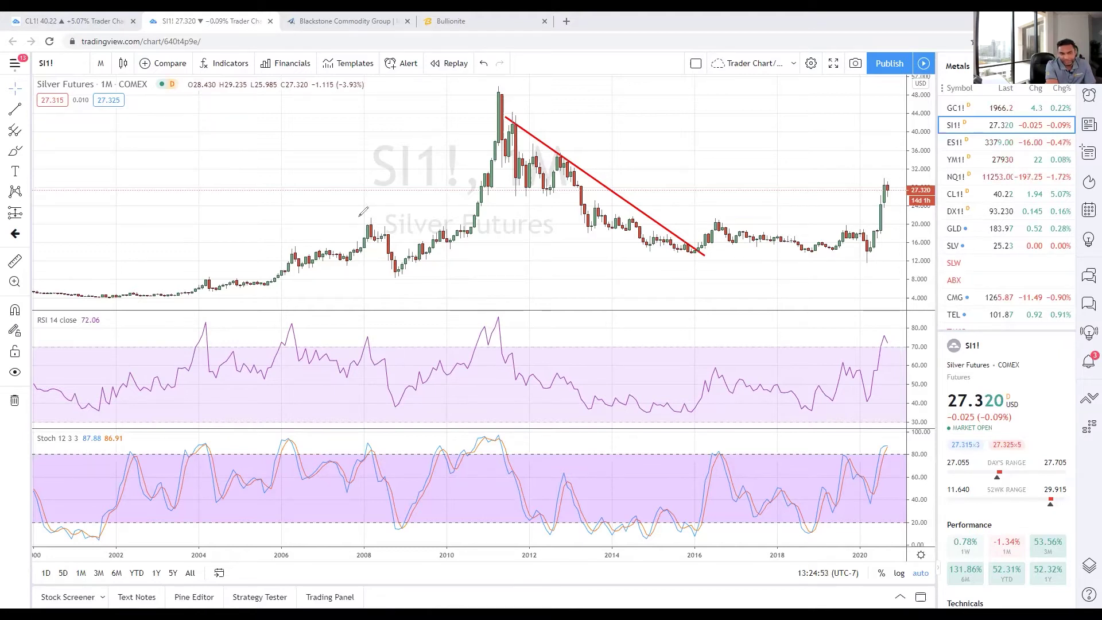
# - Trace the 2008 top, the drop and the rebound to the 2011 peak in one stroke, and remove it
pyautogui.moveTo(358, 219)
pyautogui.mouseDown()
pyautogui.moveTo(385, 221)
pyautogui.moveTo(389, 263)
pyautogui.moveTo(446, 202)
pyautogui.moveTo(499, 94)
pyautogui.mouseUp()
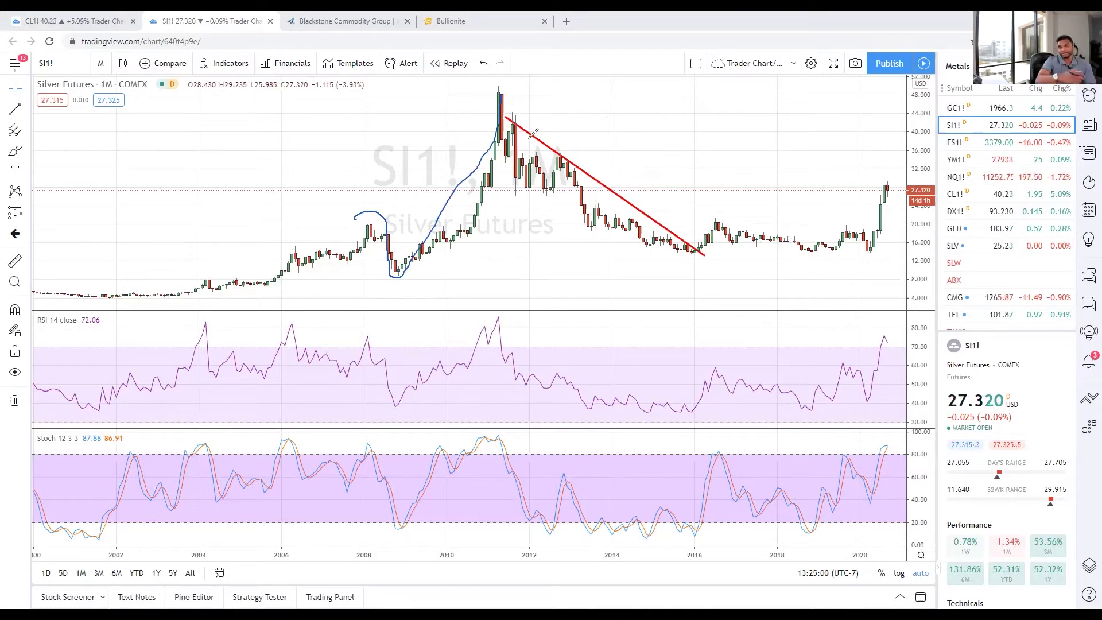
pyautogui.hotkey('ctrl', 'z')
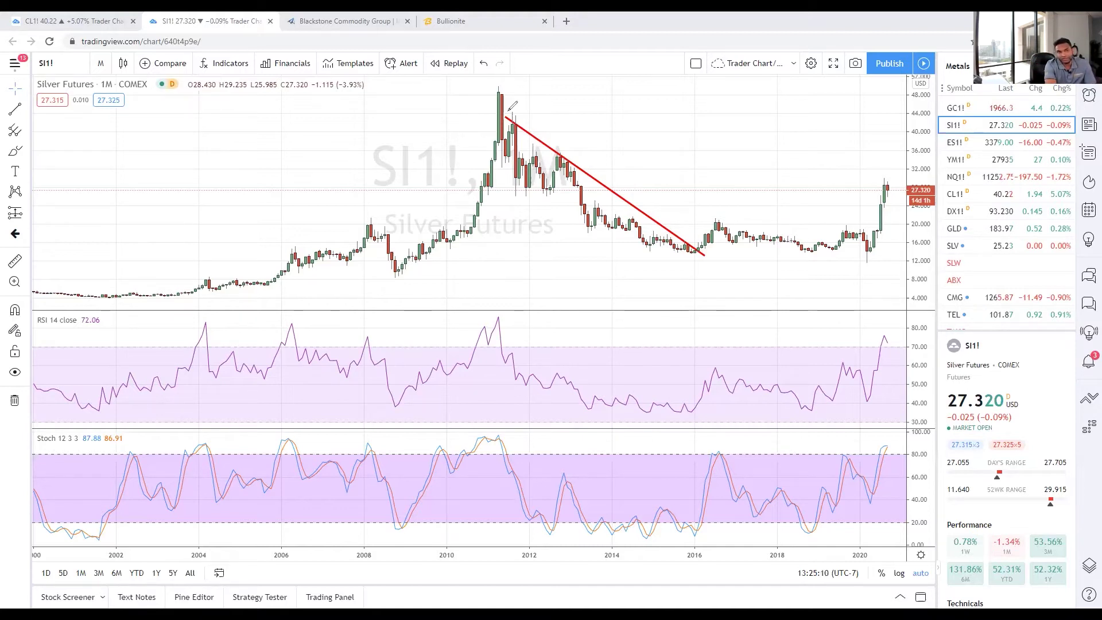
# - Trace the 2011–2016 decline in swings, the sideways range to 2020 and the upturn, and clear the ink
pyautogui.moveTo(500, 94); pyautogui.dragTo(501, 91)
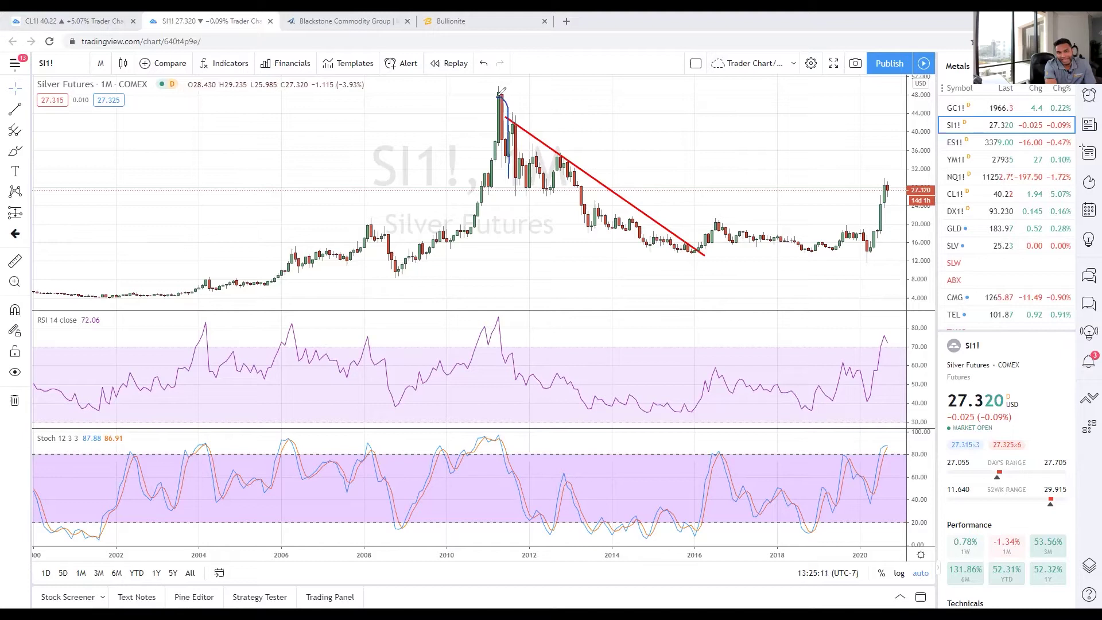
pyautogui.moveTo(509, 177)
pyautogui.mouseDown()
pyautogui.moveTo(565, 178)
pyautogui.moveTo(699, 253)
pyautogui.mouseUp()
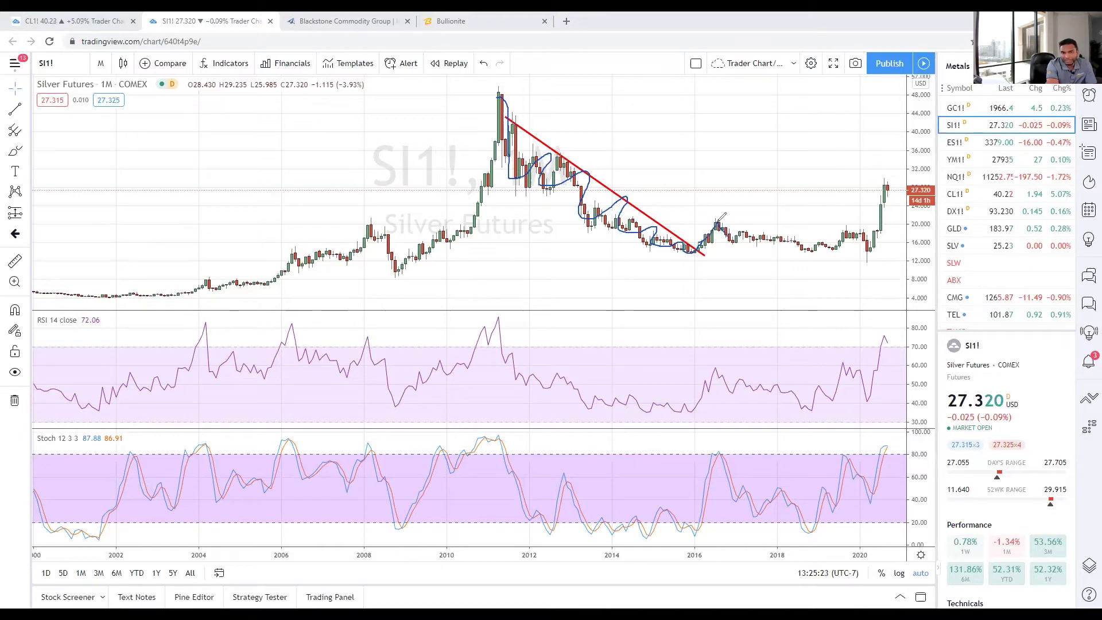
pyautogui.moveTo(729, 236)
pyautogui.mouseDown()
pyautogui.moveTo(841, 236)
pyautogui.moveTo(885, 207)
pyautogui.mouseUp()
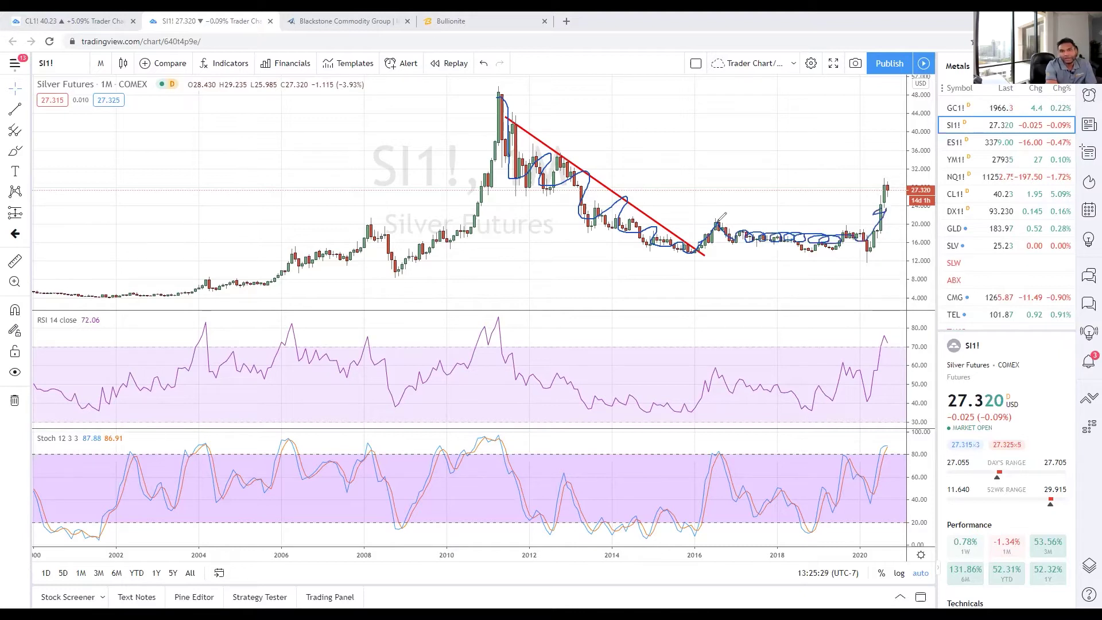
pyautogui.press('e')
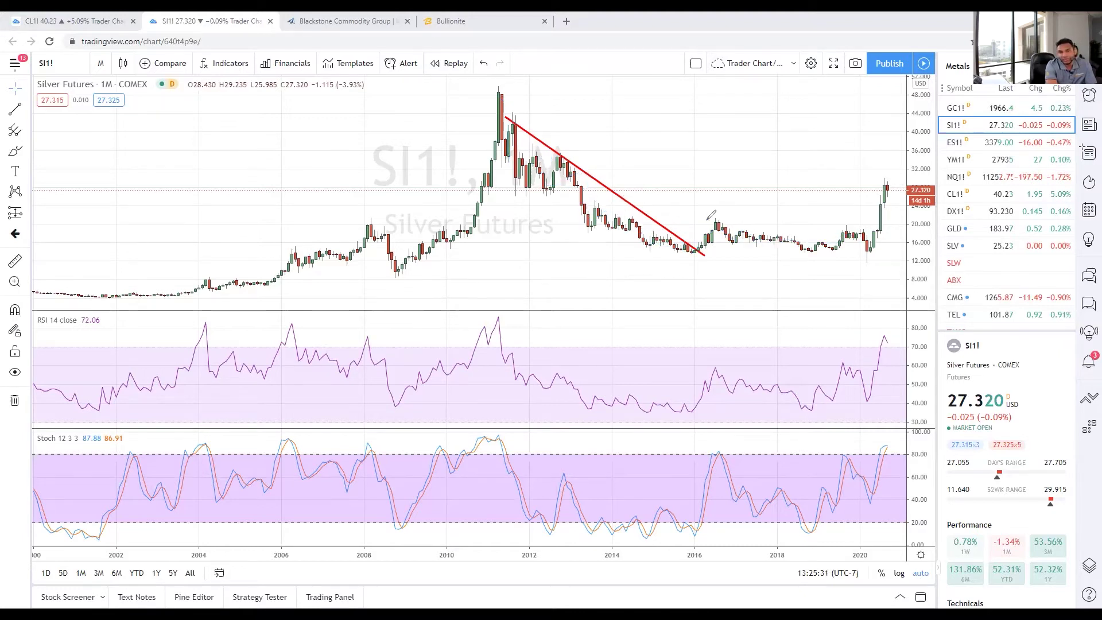
# - Mark the highs near 20 in 2008–2010, 2016 and 2019–2020, extend a level near 28 to 2020, and circle the 2011–2013 lows
pyautogui.moveTo(700, 221); pyautogui.dragTo(729, 220)
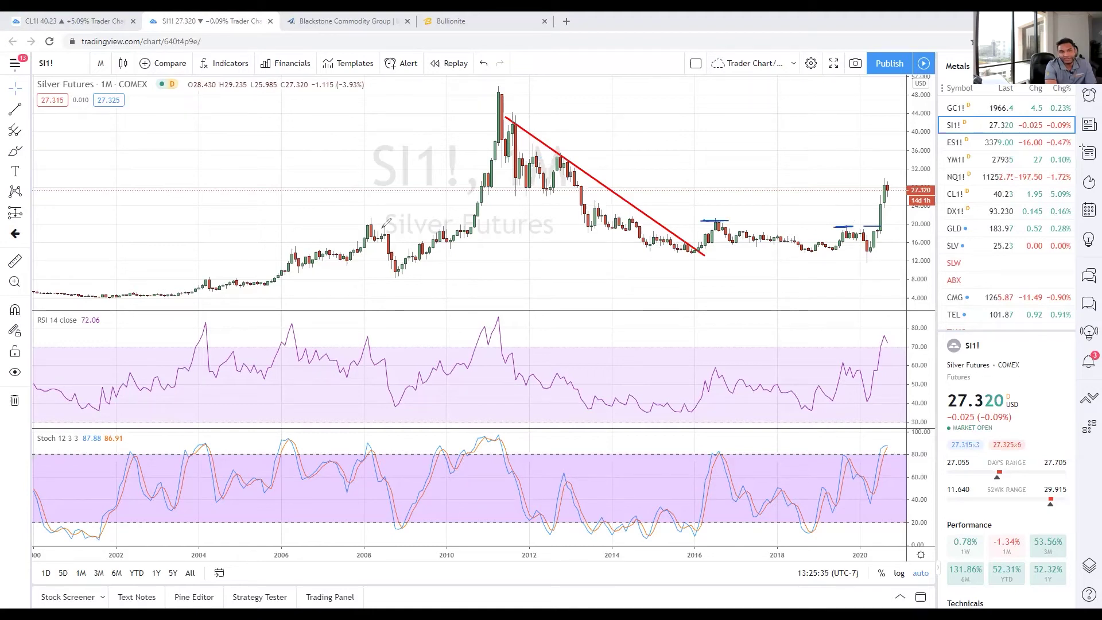
pyautogui.moveTo(351, 227); pyautogui.dragTo(484, 228)
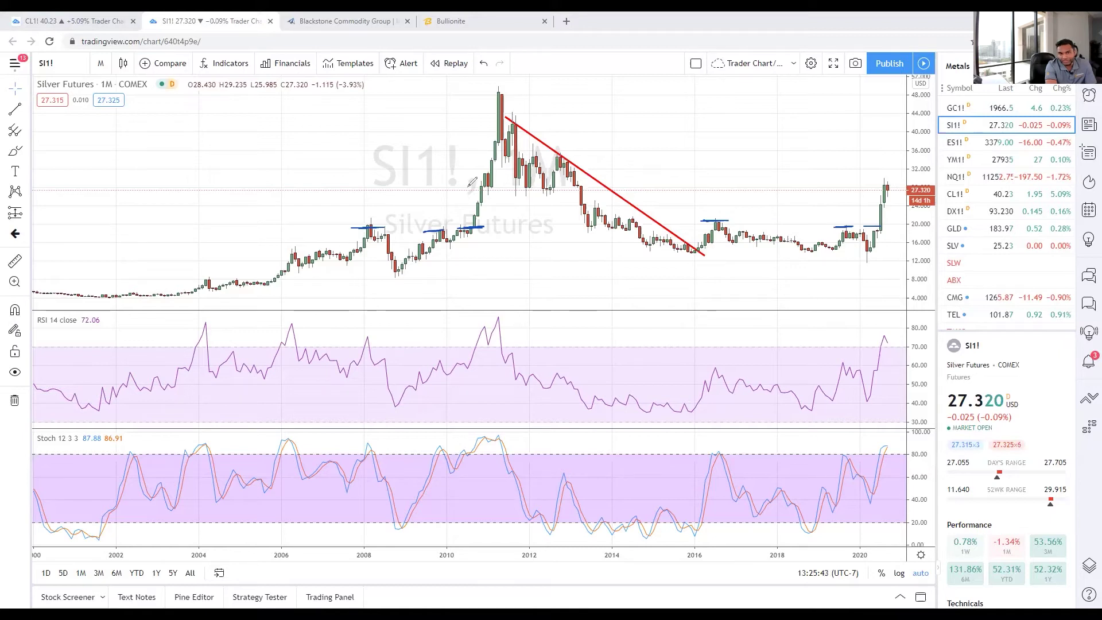
pyautogui.moveTo(467, 186)
pyautogui.mouseDown()
pyautogui.moveTo(869, 185)
pyautogui.moveTo(584, 179)
pyautogui.mouseUp()
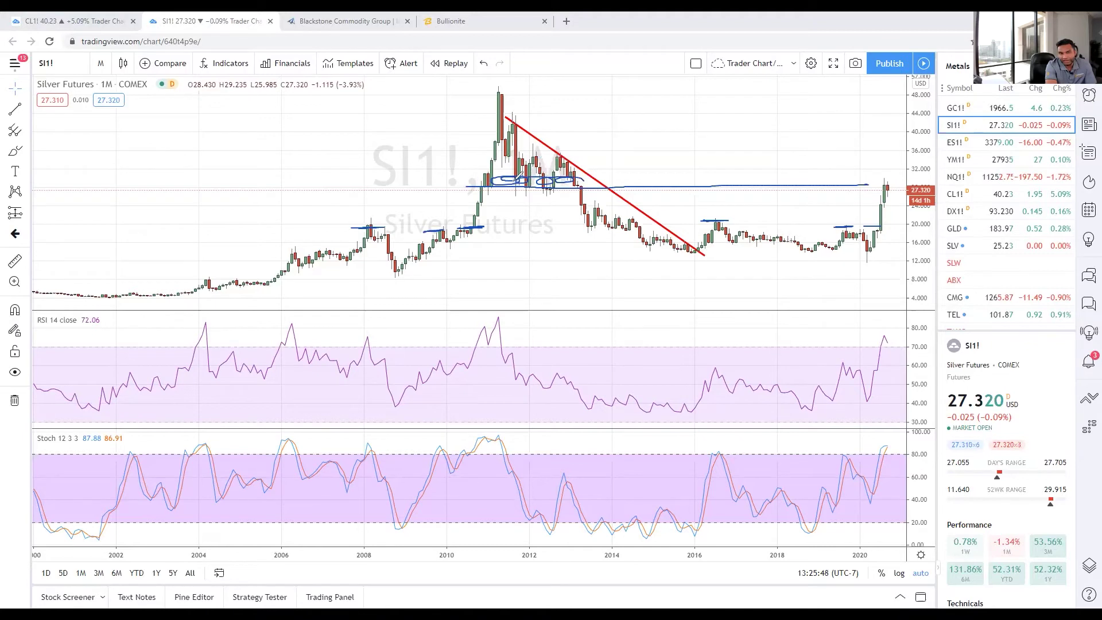
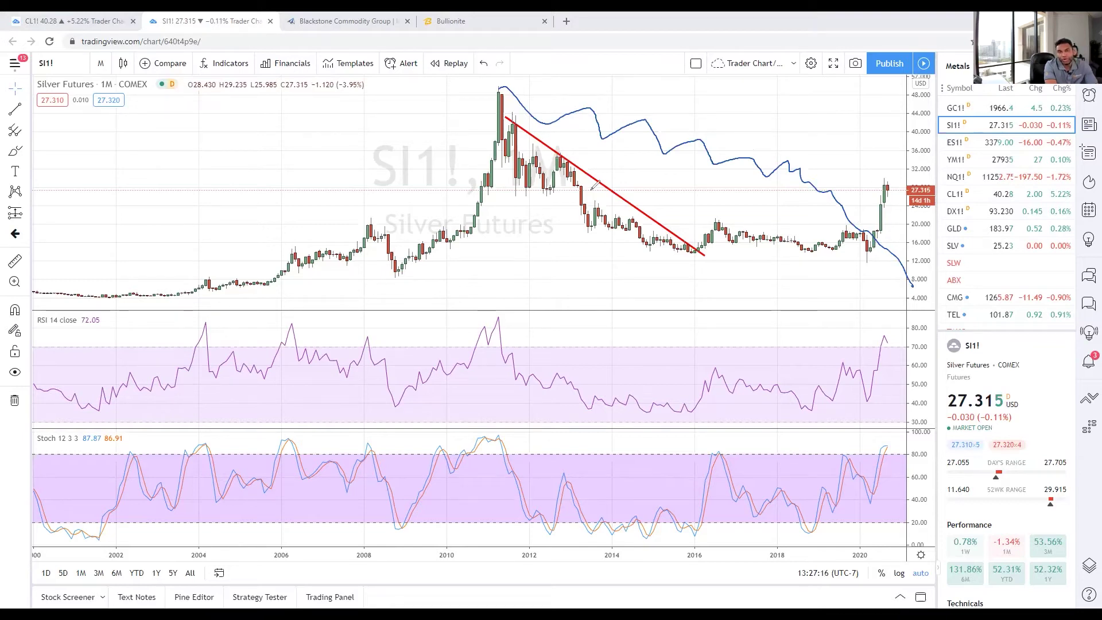
# - Clear the hand-drawn decline curve and the dollar sign, and draw a horizontal level at about 31 across the 2010–2013 candles
pyautogui.hotkey('ctrl', 'z')
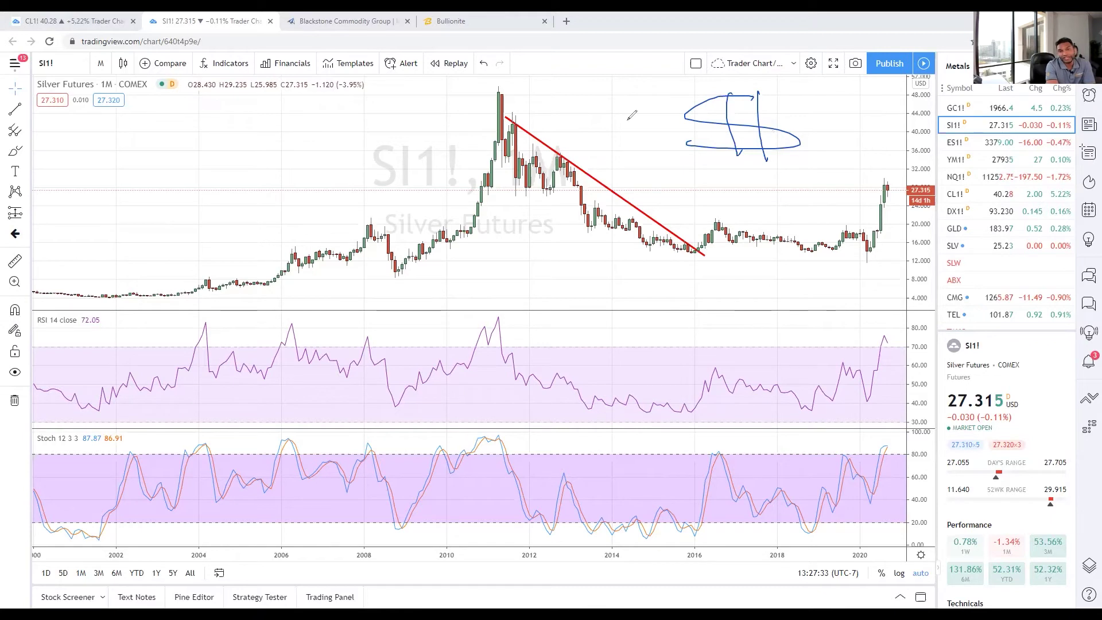
pyautogui.hotkey('ctrl', 'z')
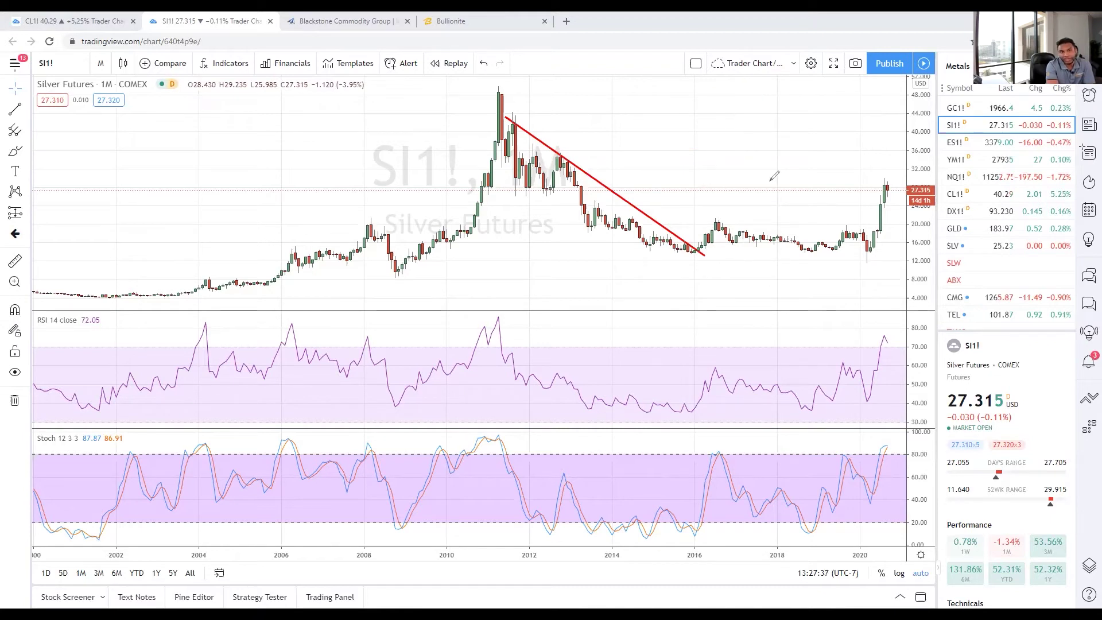
pyautogui.moveTo(605, 176); pyautogui.dragTo(462, 171)
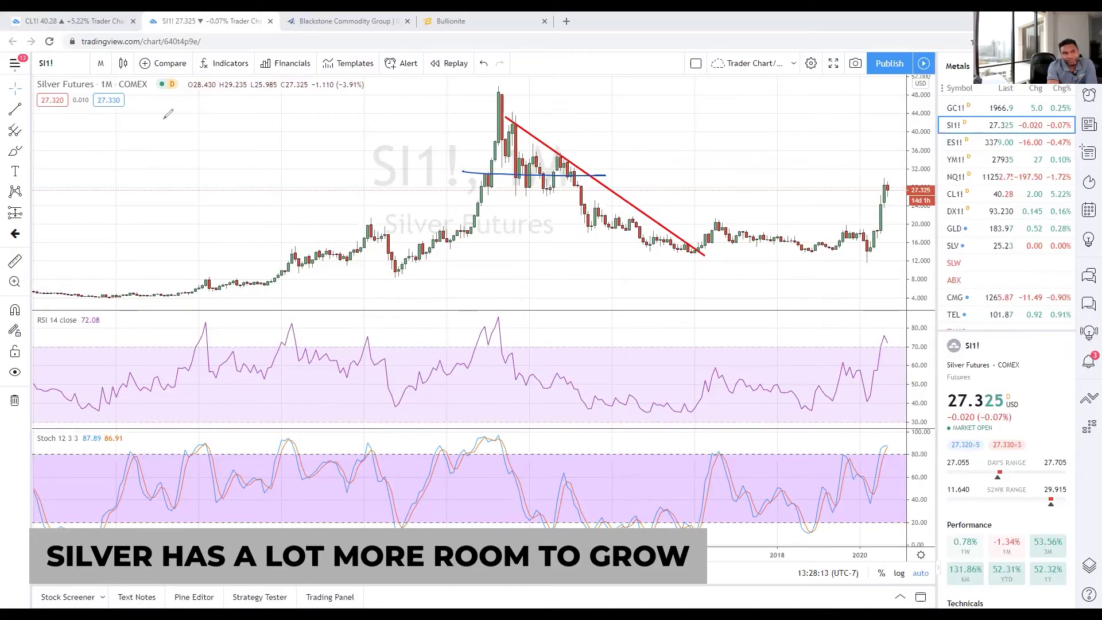
# - Handwrite "Elliot wave" in the empty chart area above the 2002–2006 candles and underline it
pyautogui.moveTo(133, 115)
pyautogui.mouseDown()
pyautogui.moveTo(168, 141)
pyautogui.moveTo(264, 111)
pyautogui.mouseUp()
pyautogui.moveTo(252, 117); pyautogui.dragTo(298, 117)
pyautogui.moveTo(131, 173)
pyautogui.mouseDown()
pyautogui.moveTo(205, 148)
pyautogui.moveTo(277, 154)
pyautogui.mouseUp()
pyautogui.moveTo(126, 180); pyautogui.dragTo(253, 172)
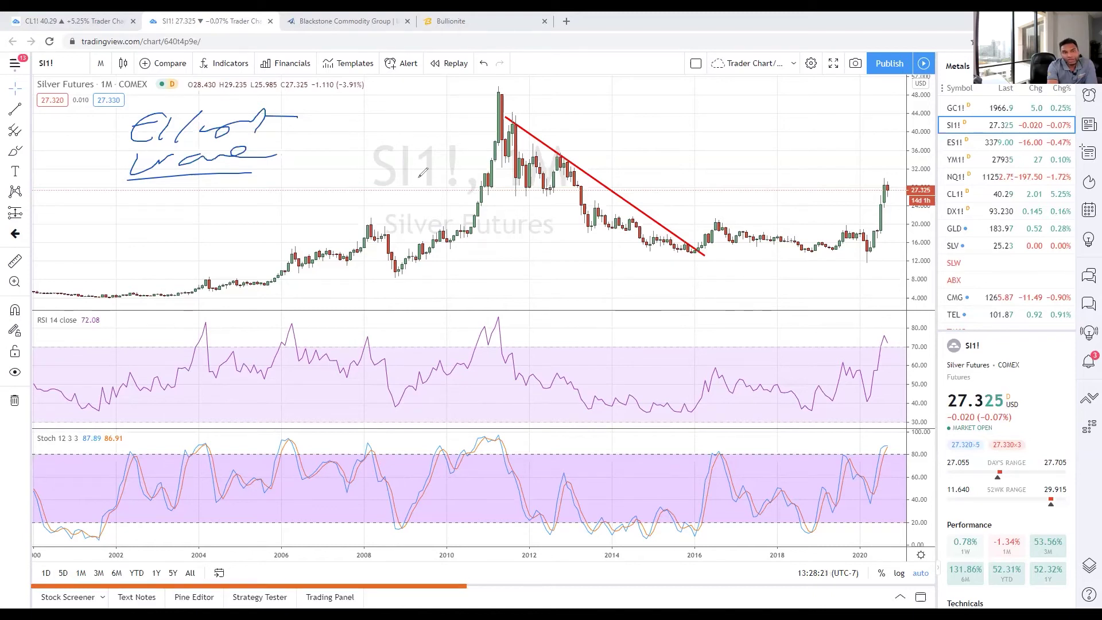
# - Label the 2008–2011 rally, the following decline and the 2020 upturn with circled 1, 2 and 3, marking the level near 20 in 2020
pyautogui.moveTo(420, 197)
pyautogui.mouseDown()
pyautogui.moveTo(428, 175)
pyautogui.moveTo(414, 169)
pyautogui.mouseUp()
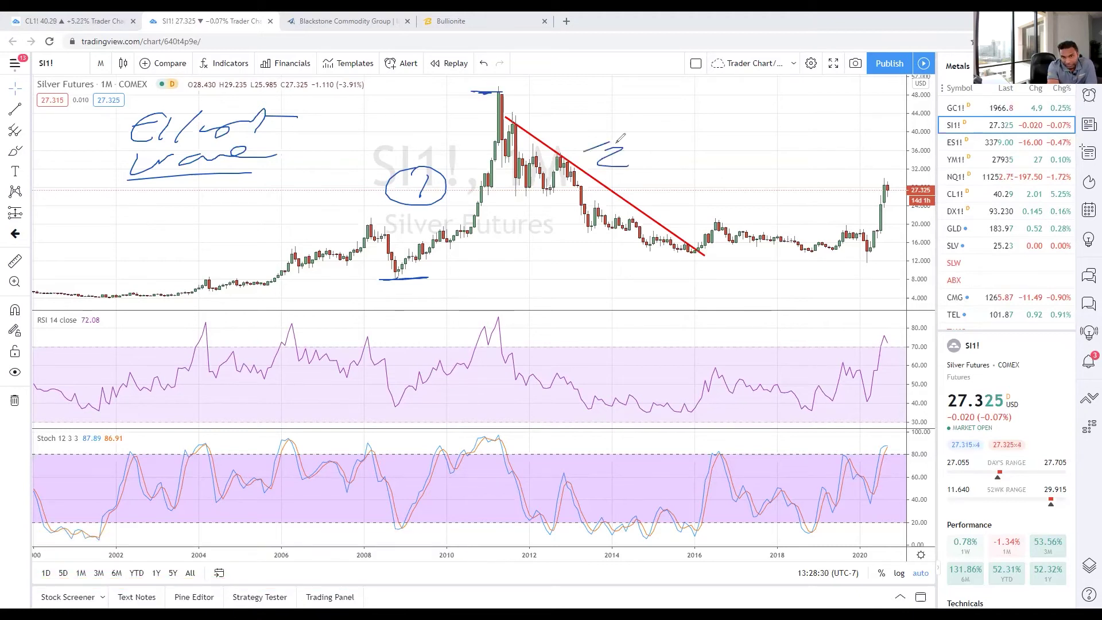
pyautogui.moveTo(612, 140); pyautogui.dragTo(608, 143)
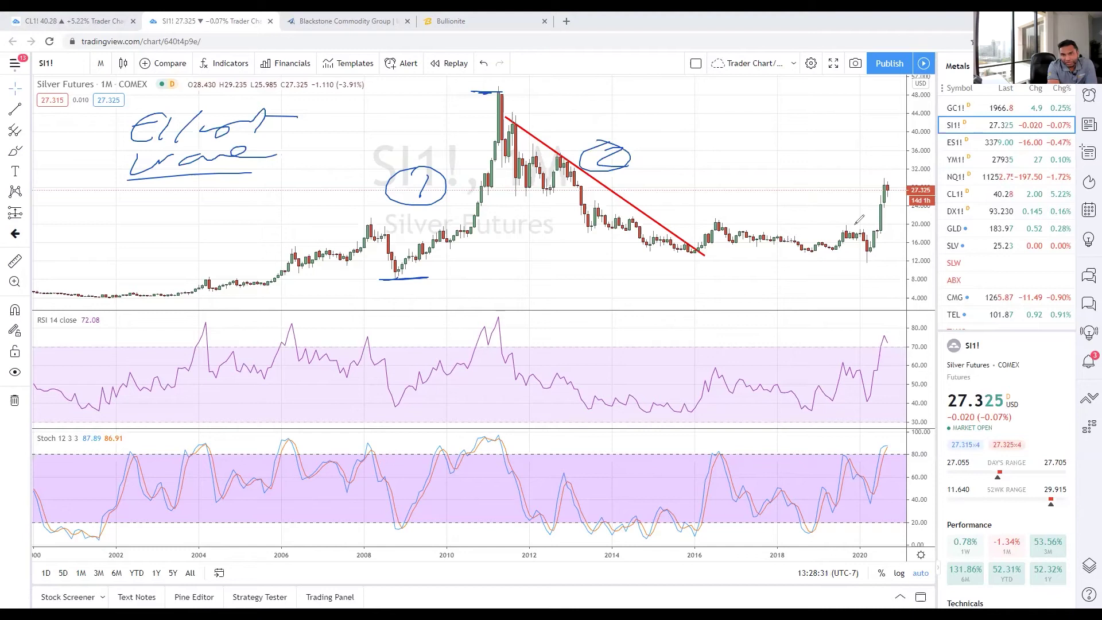
pyautogui.moveTo(847, 225); pyautogui.dragTo(918, 224)
pyautogui.moveTo(839, 184); pyautogui.dragTo(840, 204)
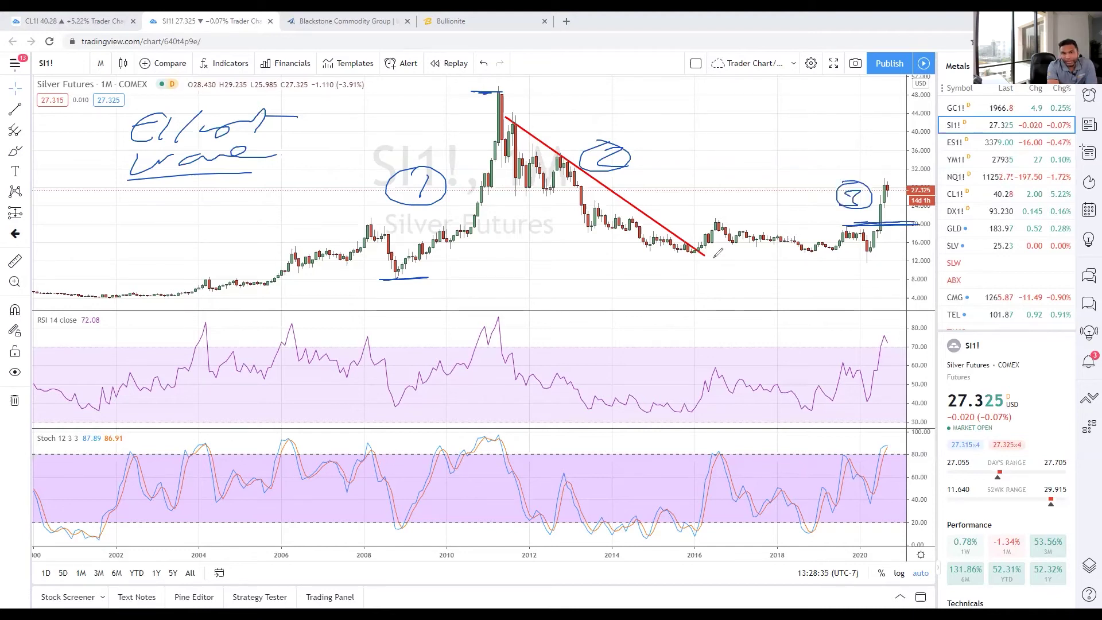
# - Write "3 = 1" below the 2016–2018 candles with both numbers circled
pyautogui.moveTo(679, 279)
pyautogui.mouseDown()
pyautogui.moveTo(715, 297)
pyautogui.moveTo(692, 264)
pyautogui.mouseUp()
pyautogui.moveTo(747, 281); pyautogui.dragTo(767, 281)
pyautogui.moveTo(748, 290); pyautogui.dragTo(769, 288)
pyautogui.moveTo(803, 278)
pyautogui.mouseDown()
pyautogui.moveTo(797, 288)
pyautogui.moveTo(783, 268)
pyautogui.mouseUp()
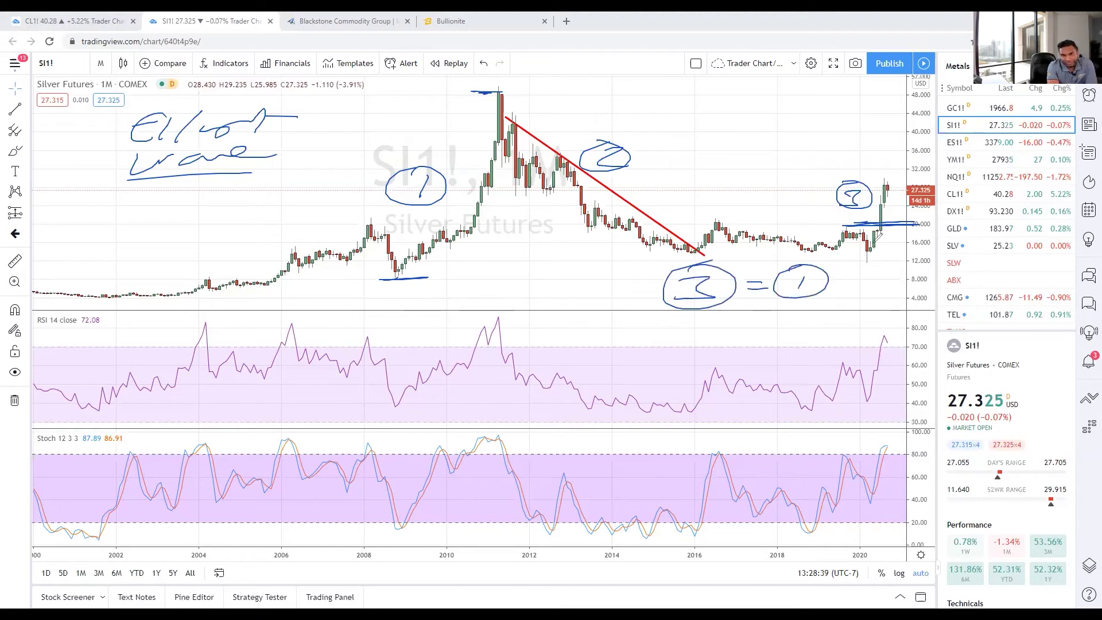